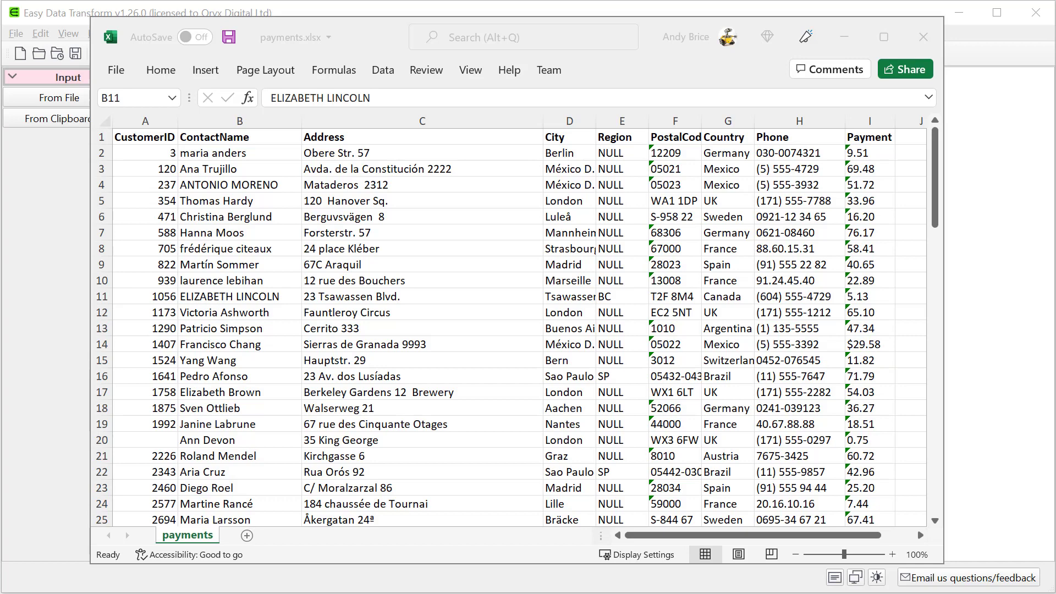
Step: Import payments.xlsx as the input and examine its character statistics for Payment currency symbols, City non-ASCII characters and Address double spaces
{"action": "left_click", "coordinate": [923, 37]}
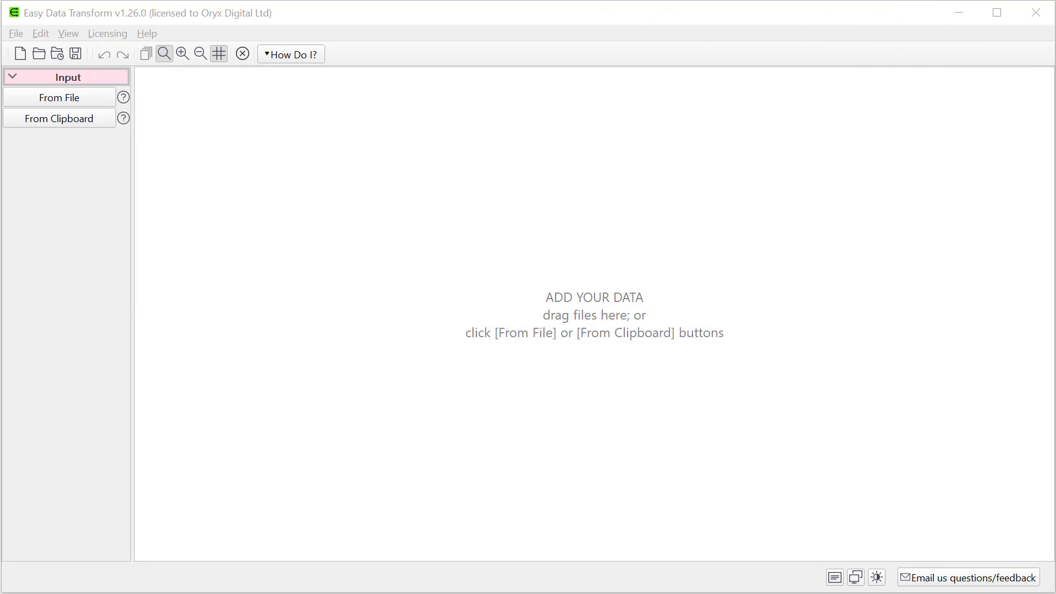
{"action": "left_click_drag", "start_coordinate": [1, 16], "coordinate": [445, 338]}
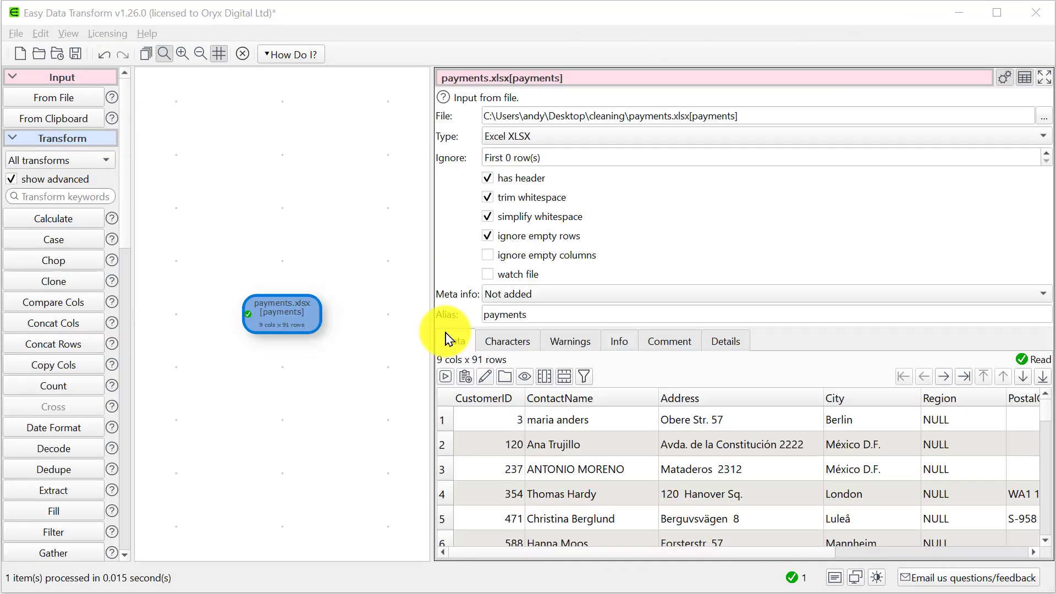
{"action": "left_click", "coordinate": [508, 341]}
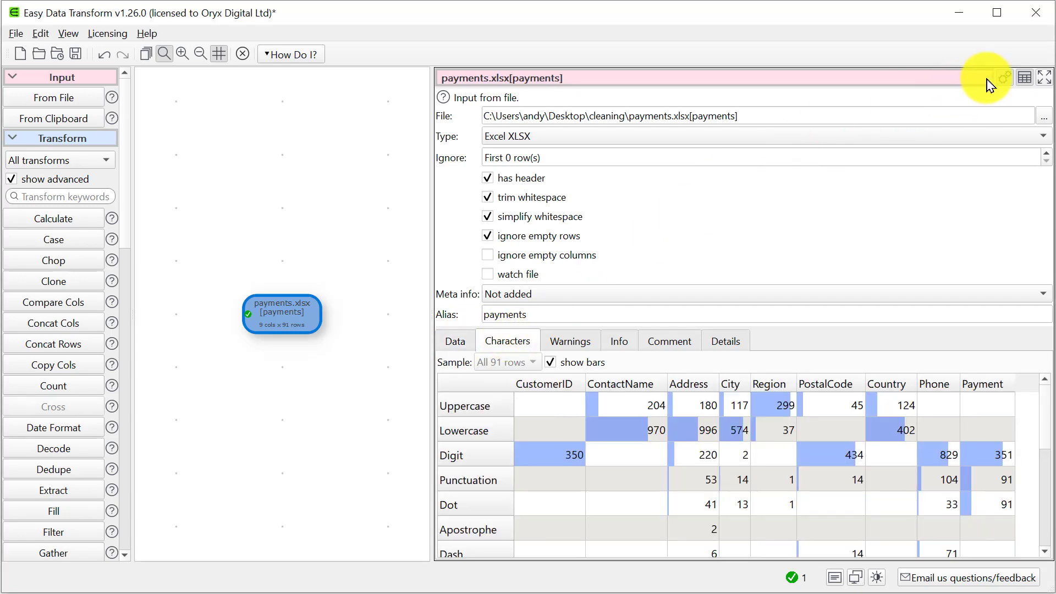
{"action": "left_click", "coordinate": [1005, 78]}
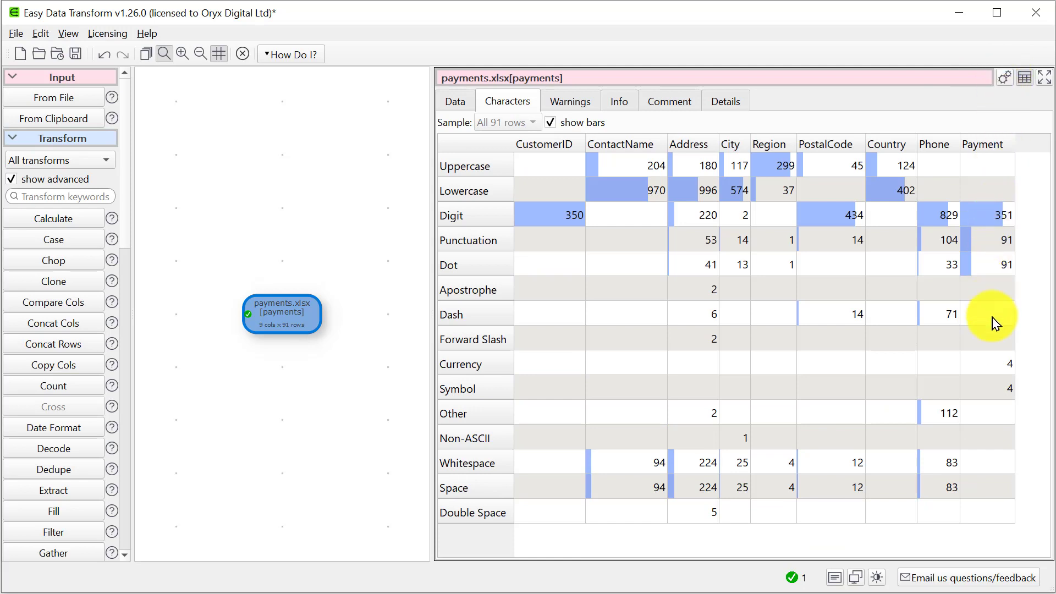
{"action": "mouse_move", "coordinate": [1001, 369]}
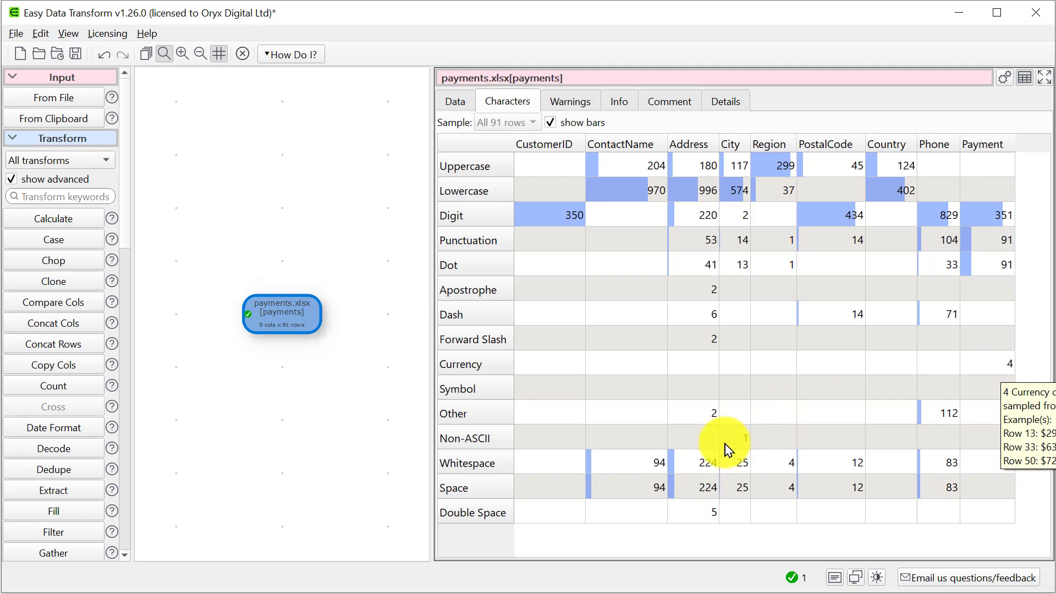
{"action": "mouse_move", "coordinate": [726, 444]}
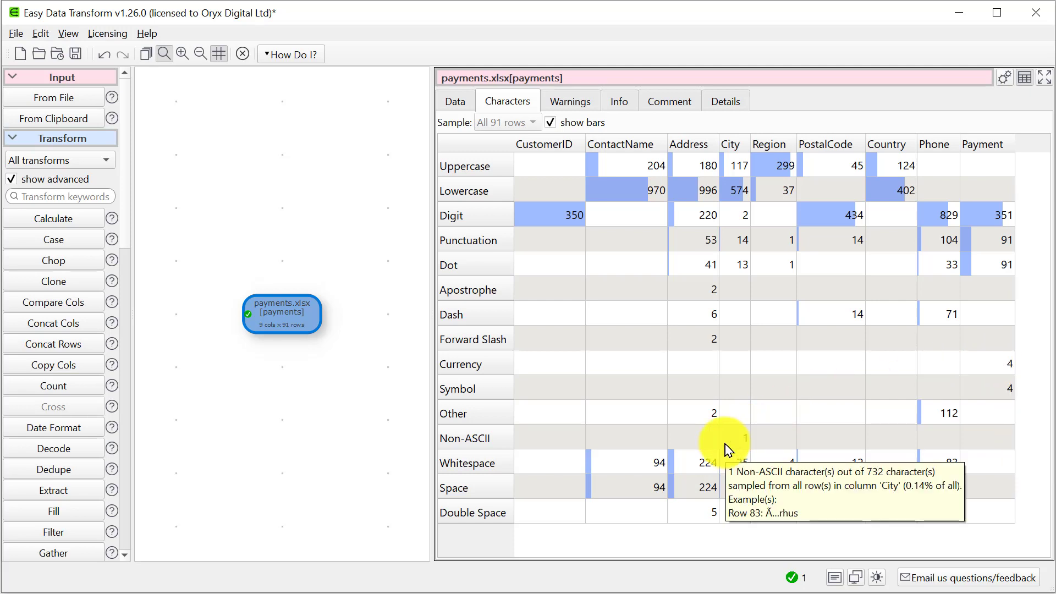
{"action": "mouse_move", "coordinate": [701, 518]}
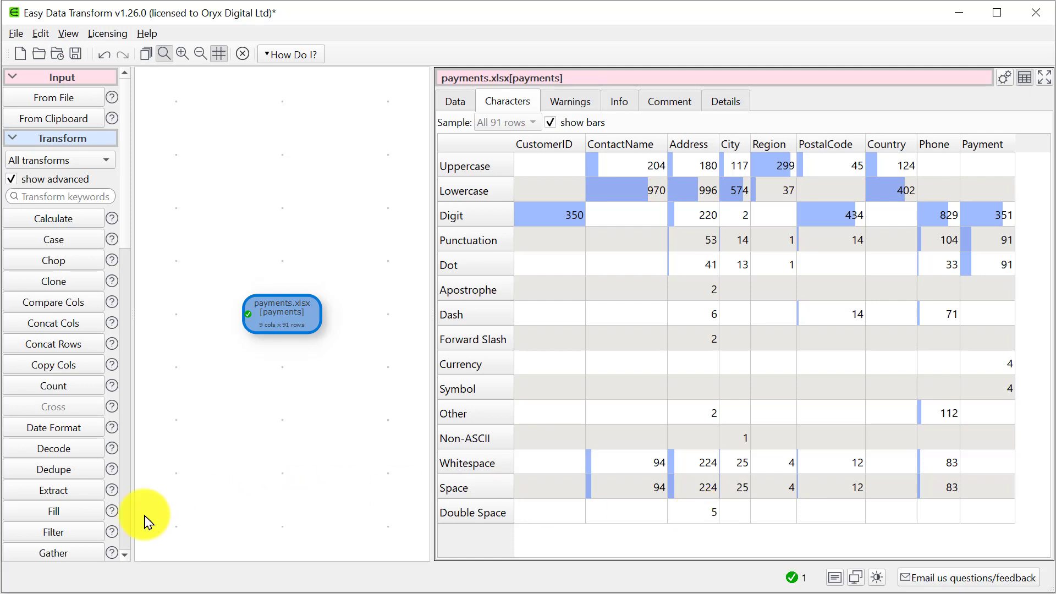
Step: Add a Whitespace transform to the payments input, apply it to all columns, and check the resulting character statistics
{"action": "scroll", "coordinate": [129, 523], "scroll_direction": "down", "scroll_amount": 10}
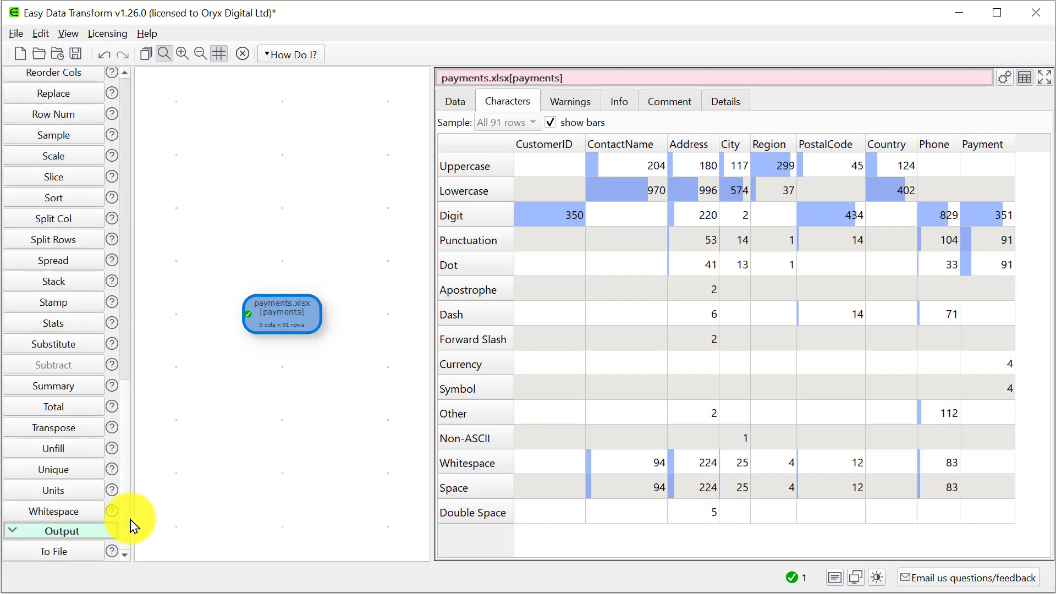
{"action": "left_click", "coordinate": [67, 511]}
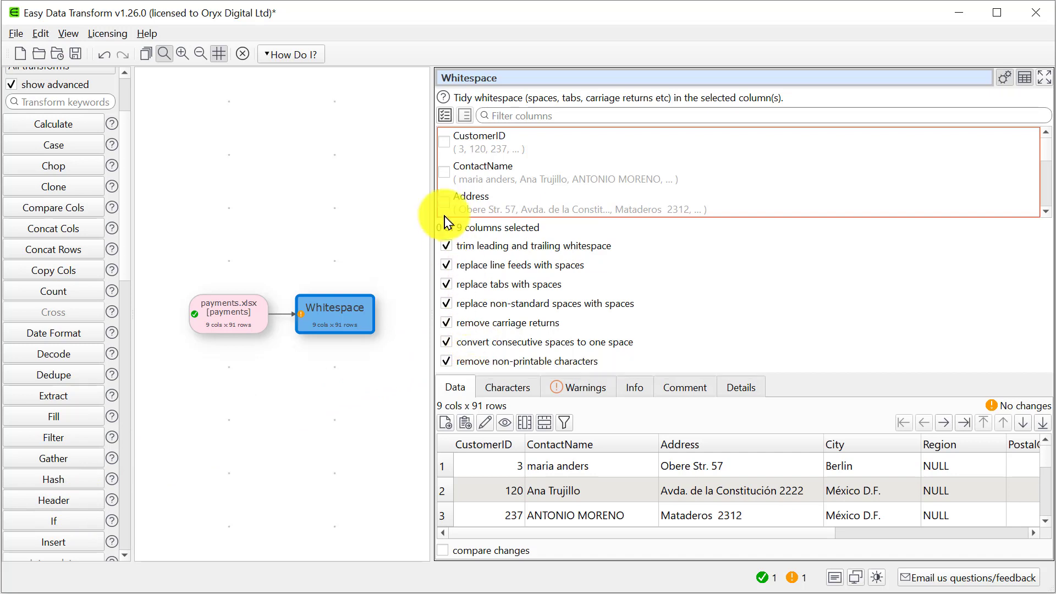
{"action": "left_click", "coordinate": [445, 115]}
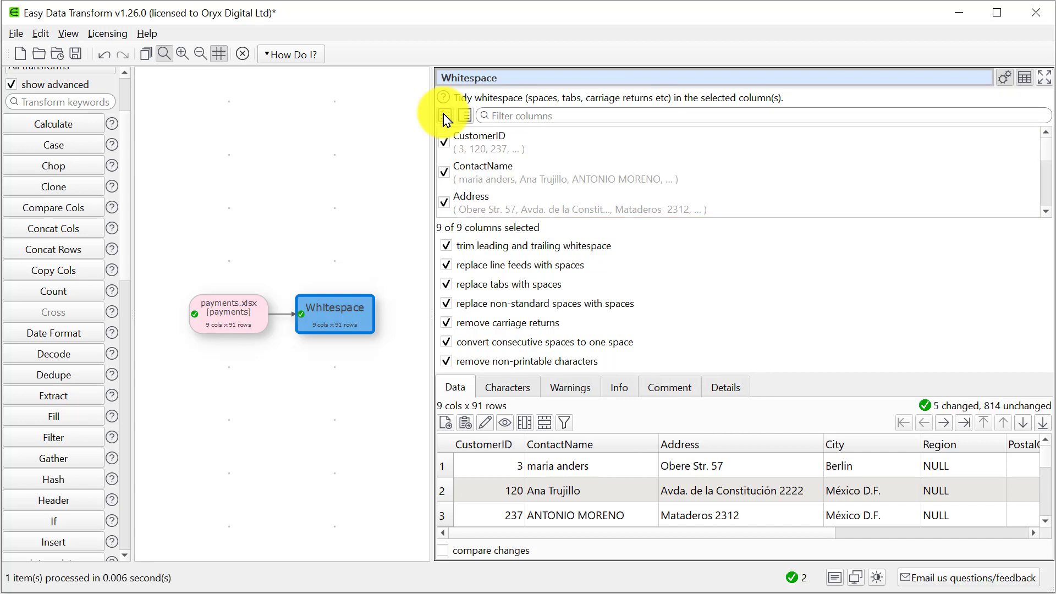
{"action": "left_click", "coordinate": [506, 386]}
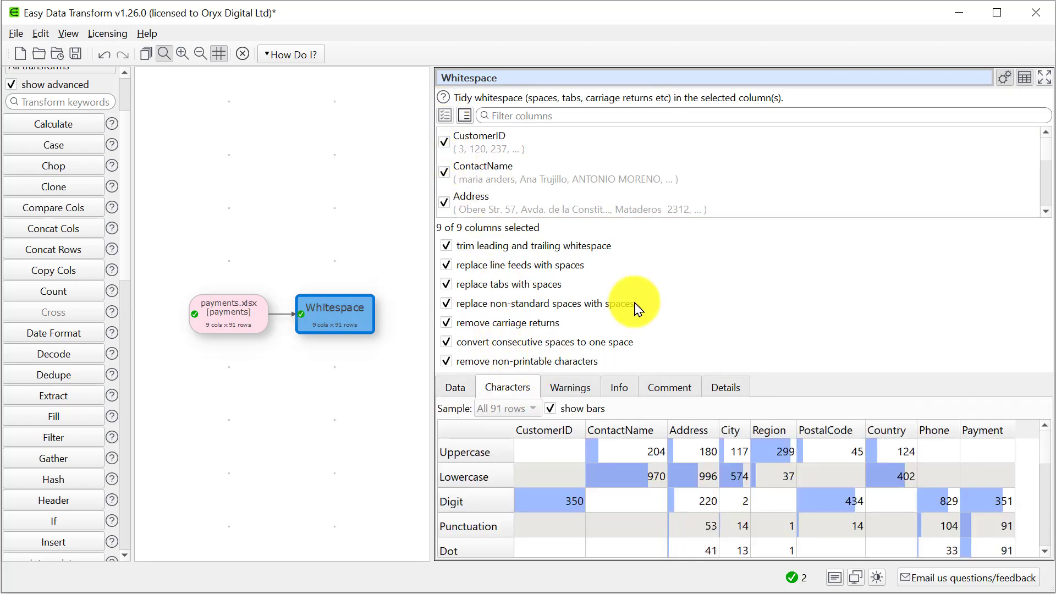
{"action": "left_click", "coordinate": [1004, 79]}
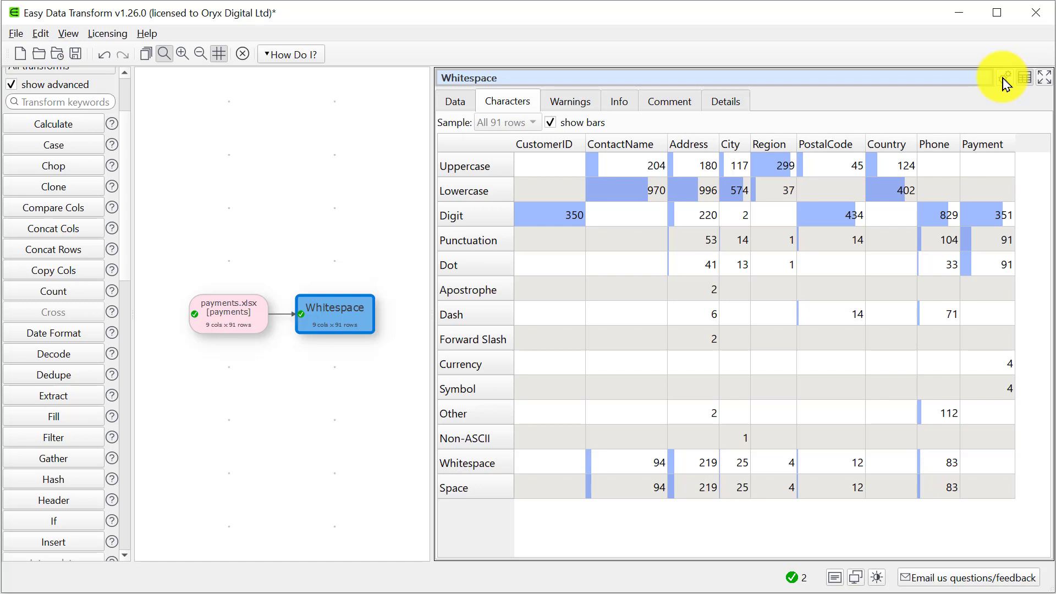
Step: Add a Replace transform after Whitespace that replaces Currency matches in the Payment column with nothing, and review the character statistics
{"action": "scroll", "coordinate": [126, 517], "scroll_direction": "down", "scroll_amount": 5}
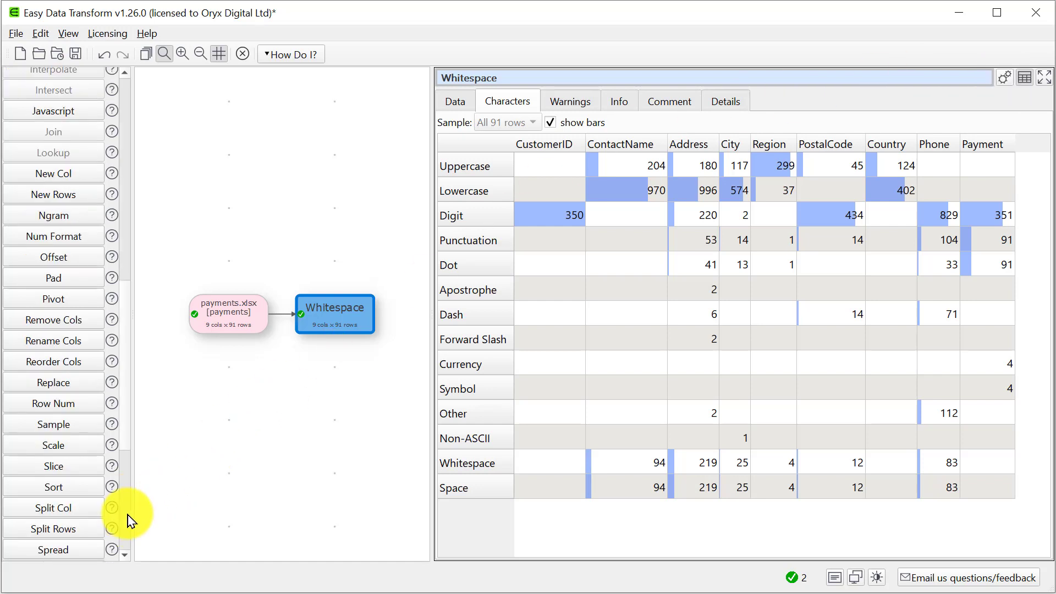
{"action": "left_click", "coordinate": [63, 383]}
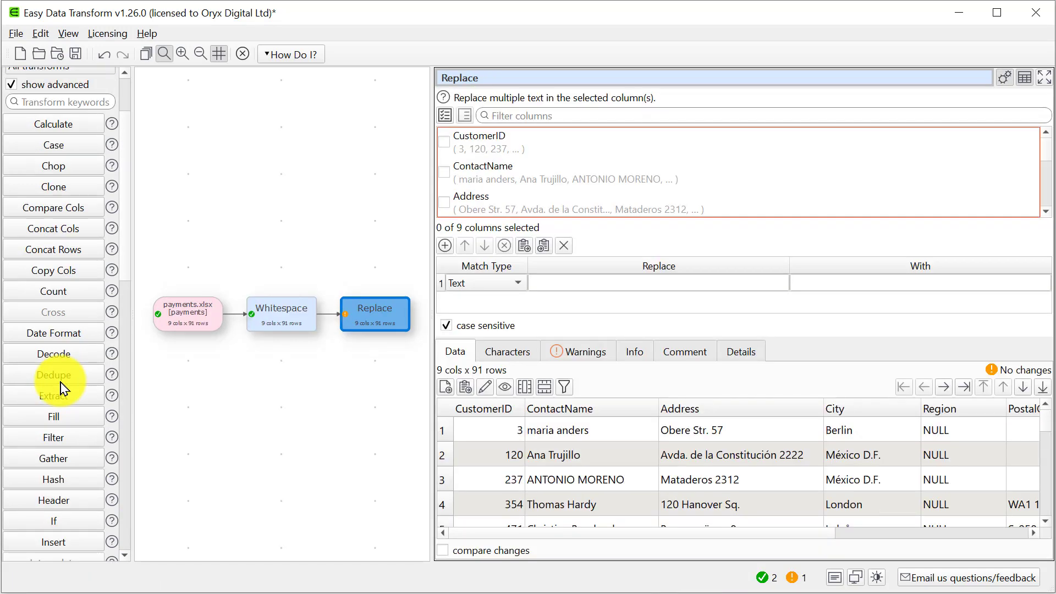
{"action": "scroll", "coordinate": [1045, 198], "scroll_direction": "down", "scroll_amount": 2}
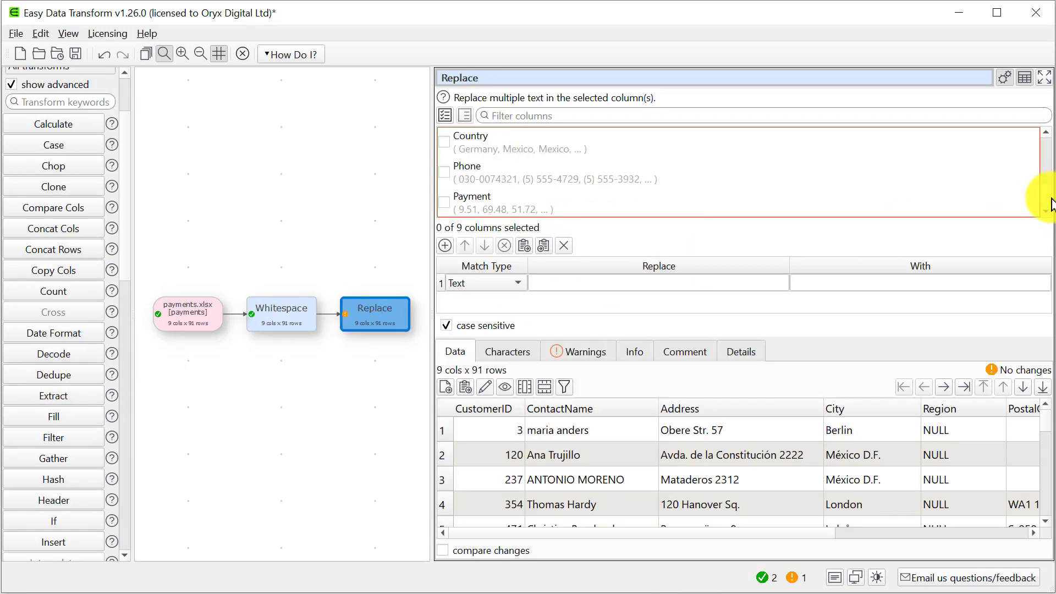
{"action": "left_click", "coordinate": [445, 205]}
{"action": "left_click", "coordinate": [462, 283]}
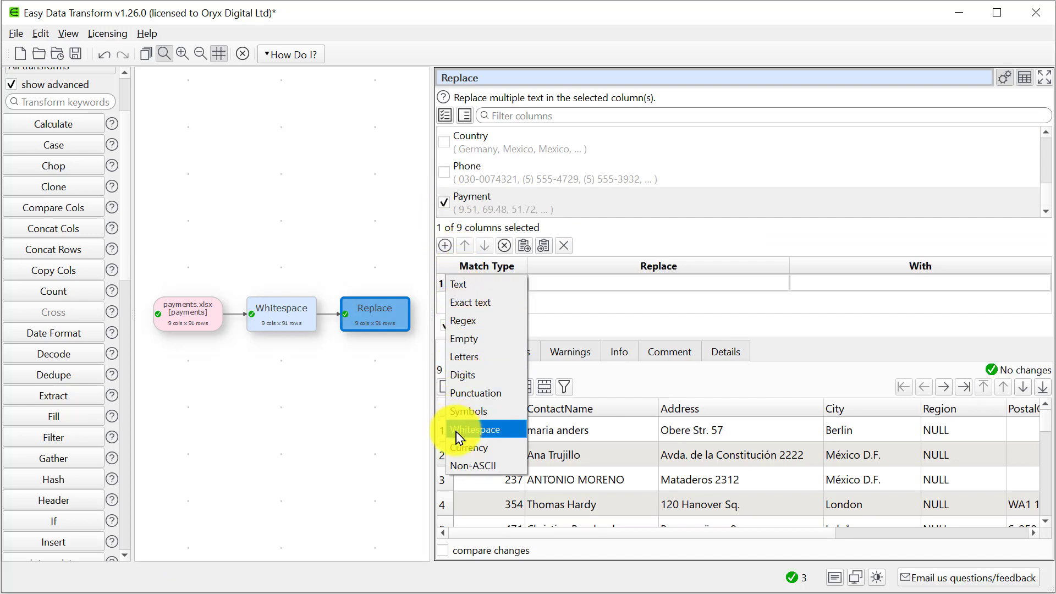
{"action": "left_click", "coordinate": [460, 448]}
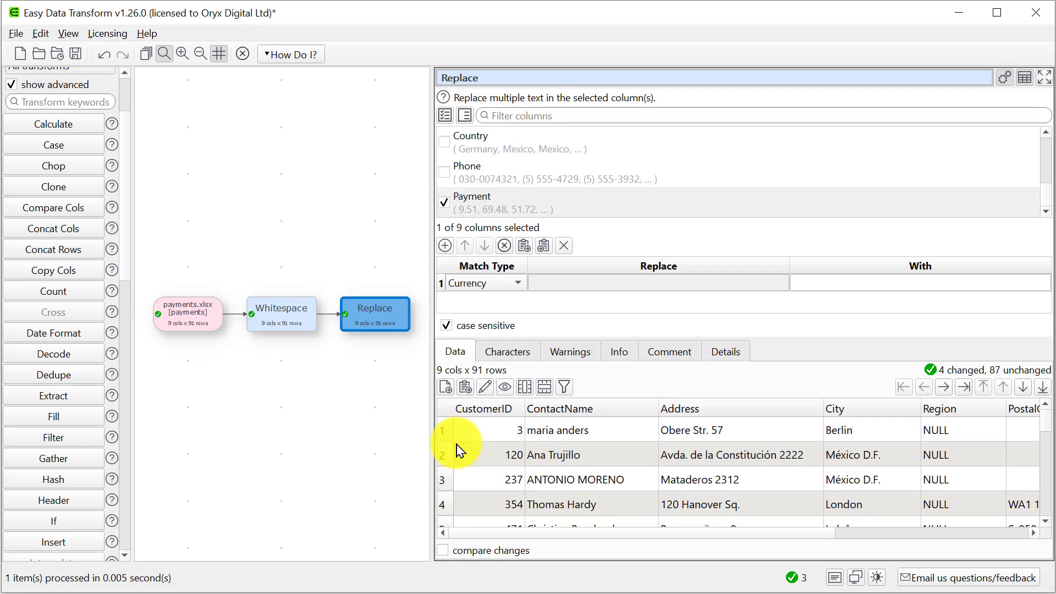
{"action": "left_click", "coordinate": [510, 353]}
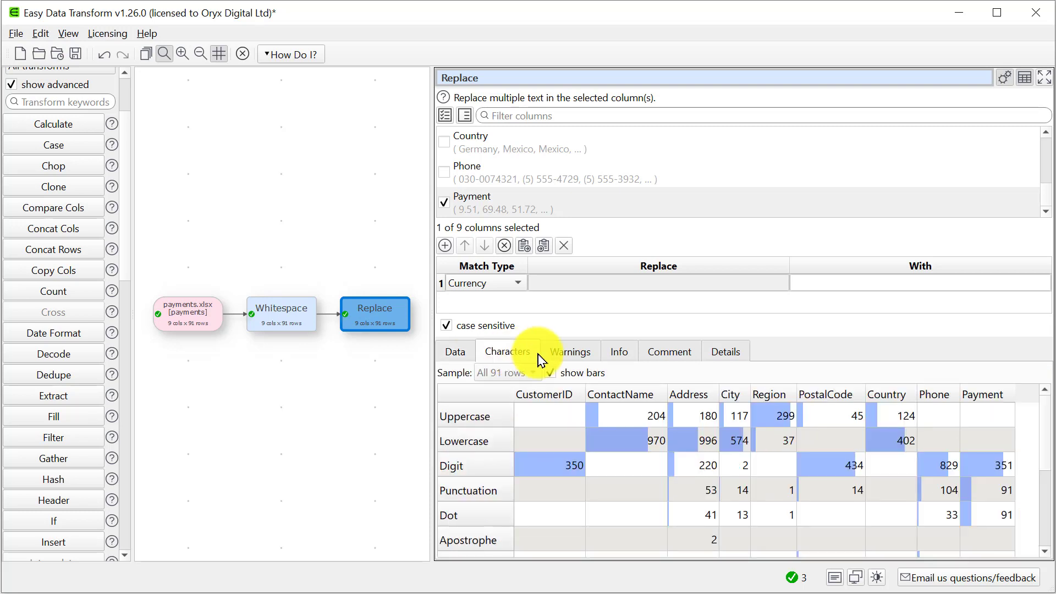
{"action": "left_click_drag", "start_coordinate": [1041, 427], "coordinate": [1047, 501]}
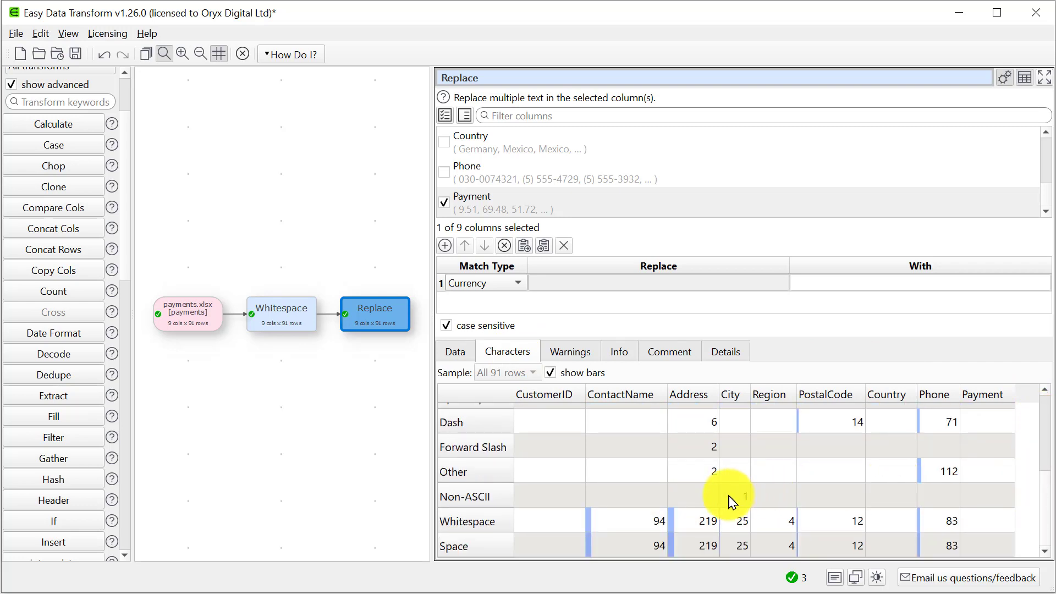
Step: Include the City column in the Replace transform and add a second rule replacing Non-ASCII matches with nothing
{"action": "mouse_move", "coordinate": [730, 497]}
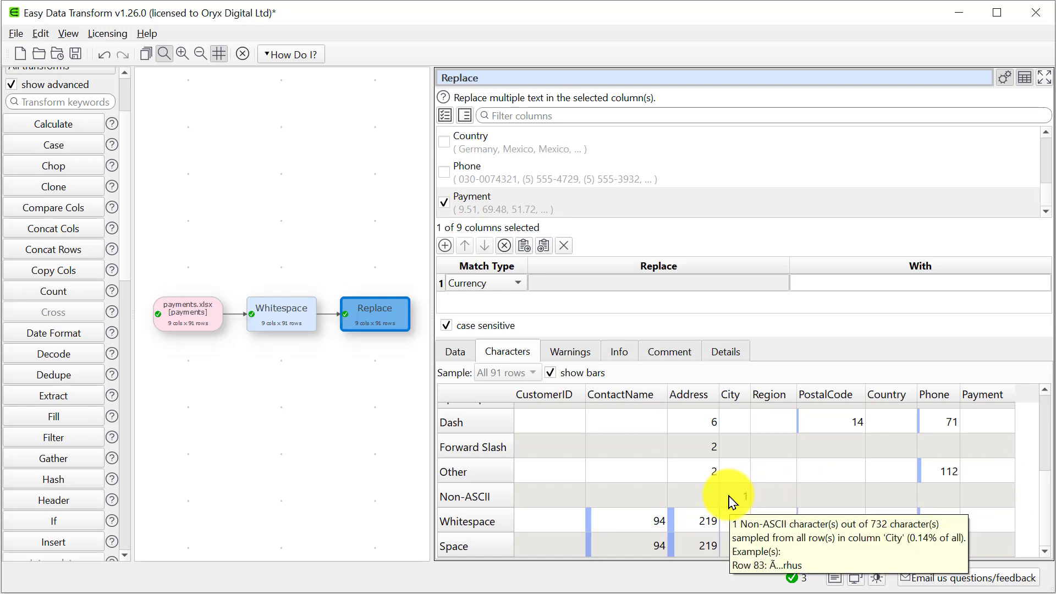
{"action": "left_click", "coordinate": [1045, 156]}
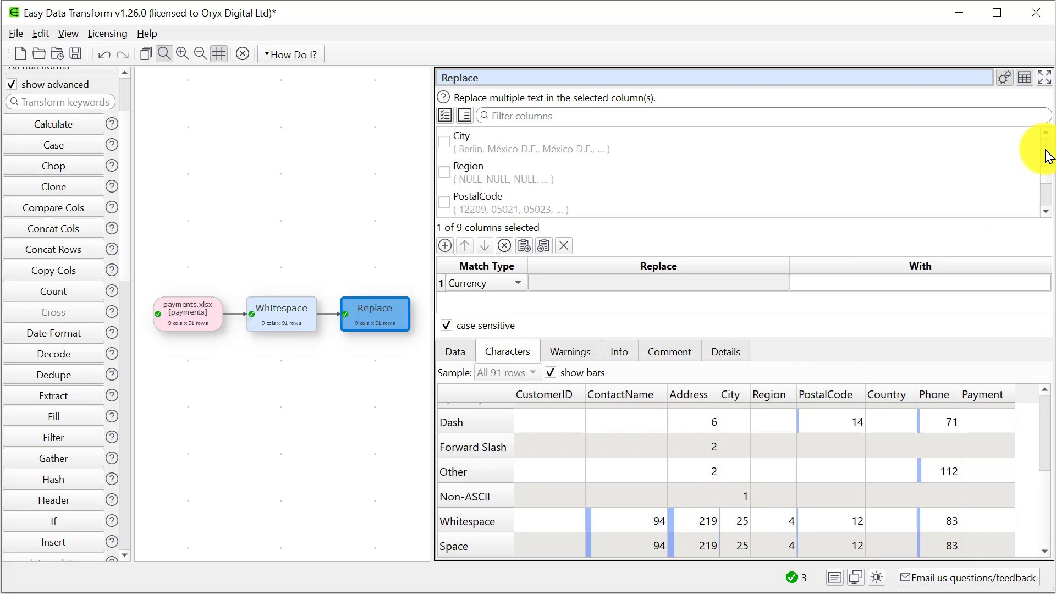
{"action": "left_click", "coordinate": [445, 143]}
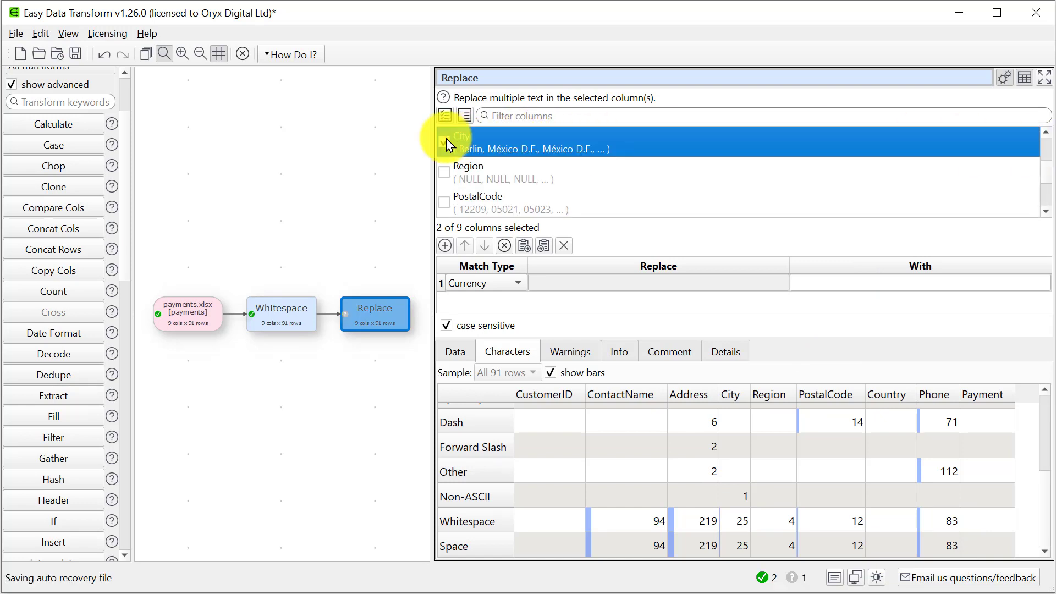
{"action": "left_click", "coordinate": [445, 245]}
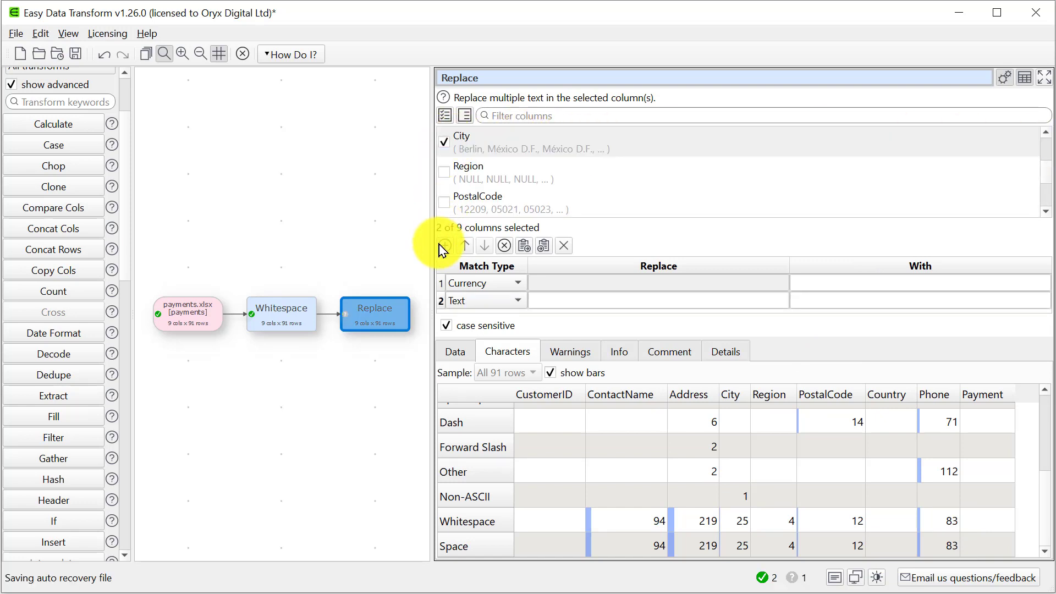
{"action": "left_click", "coordinate": [464, 302]}
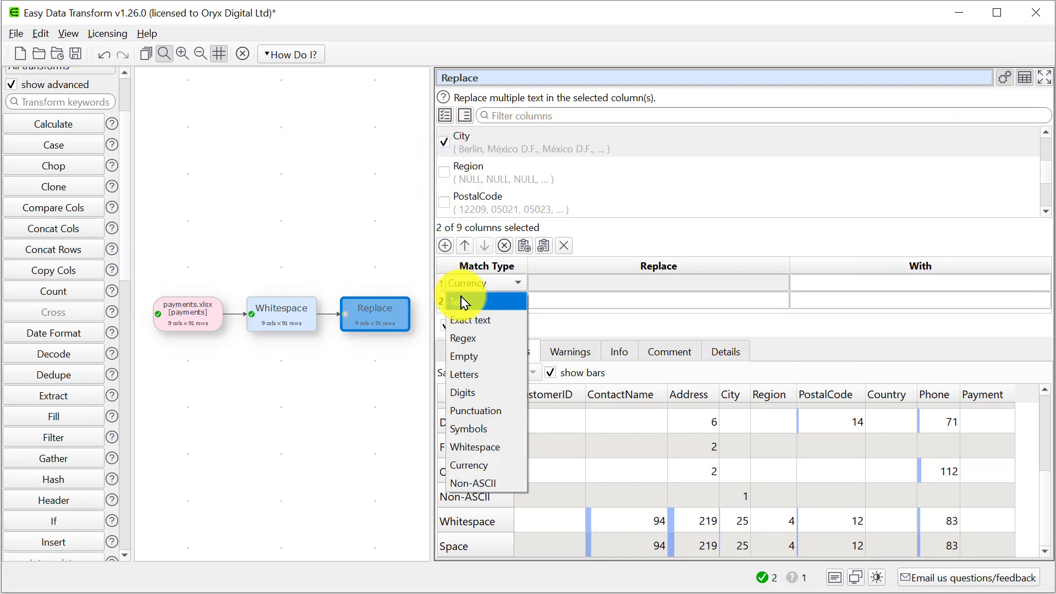
{"action": "left_click", "coordinate": [468, 483]}
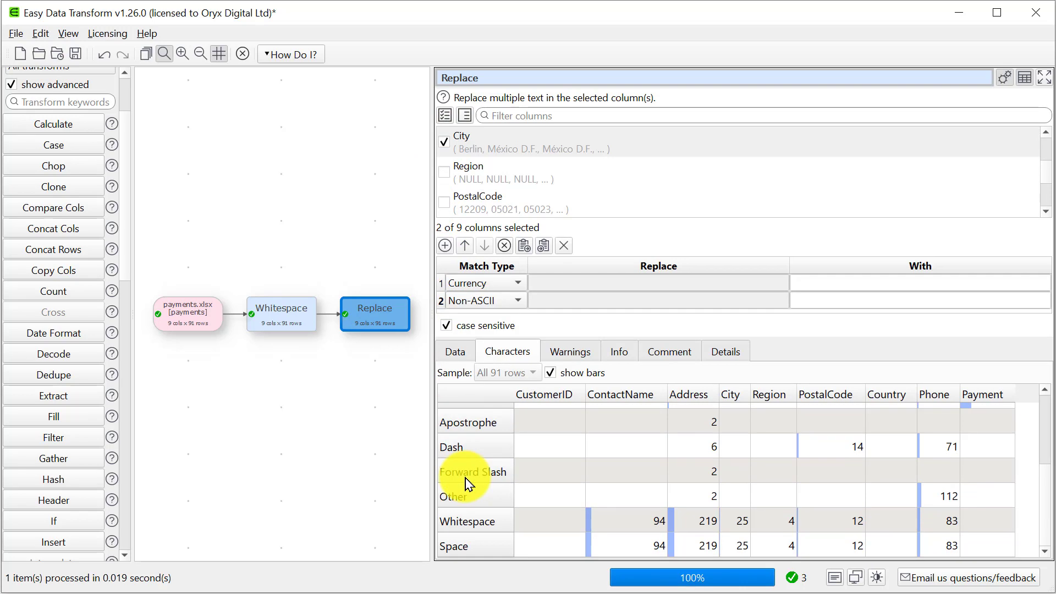
{"action": "left_click", "coordinate": [472, 355]}
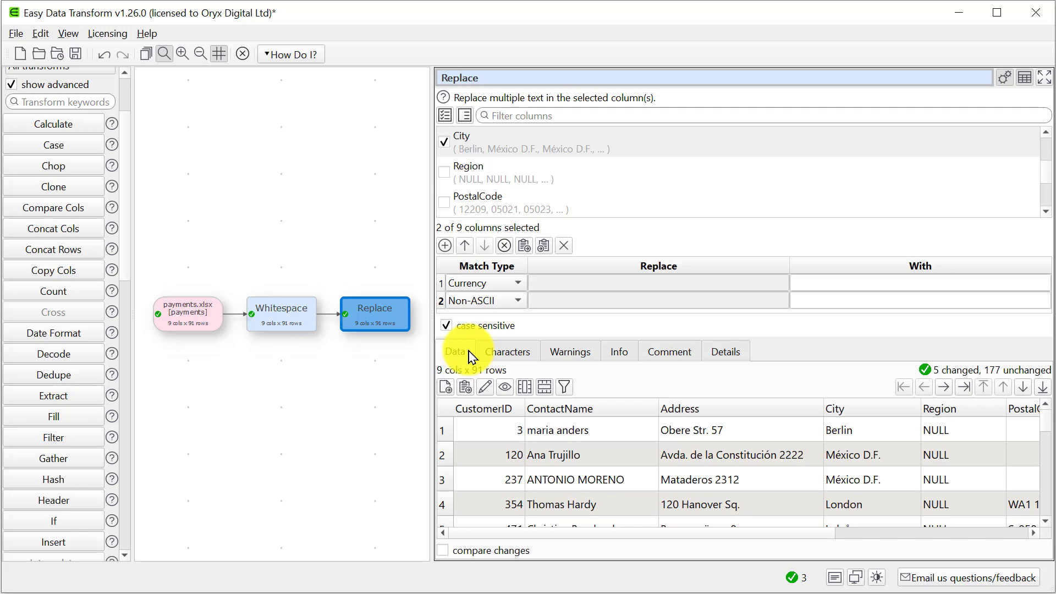
Step: Add a Case transform after Replace that changes the ContactName column to Title case
{"action": "left_click", "coordinate": [62, 153]}
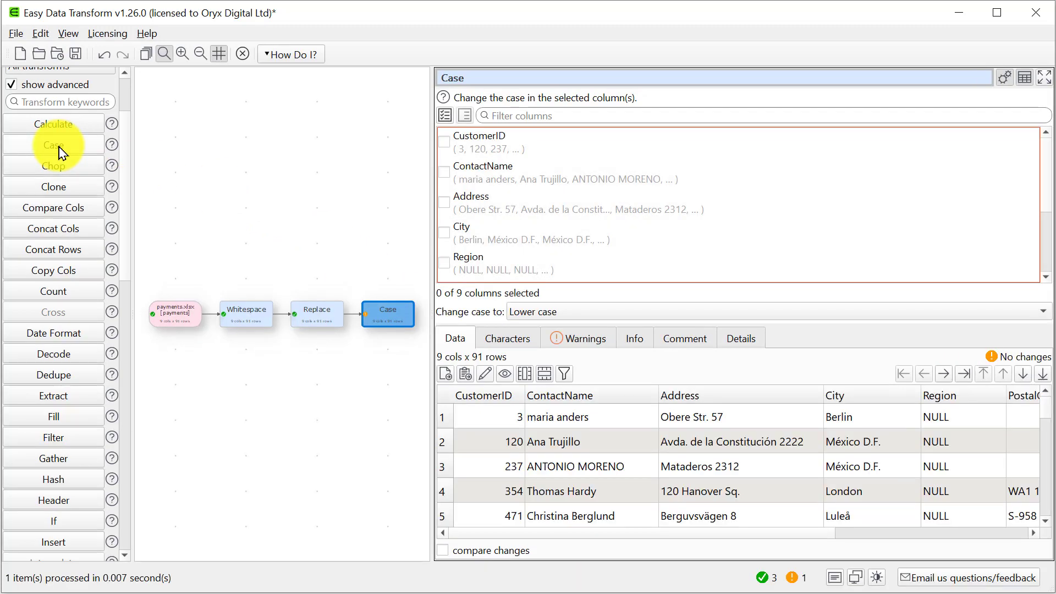
{"action": "left_click", "coordinate": [445, 175]}
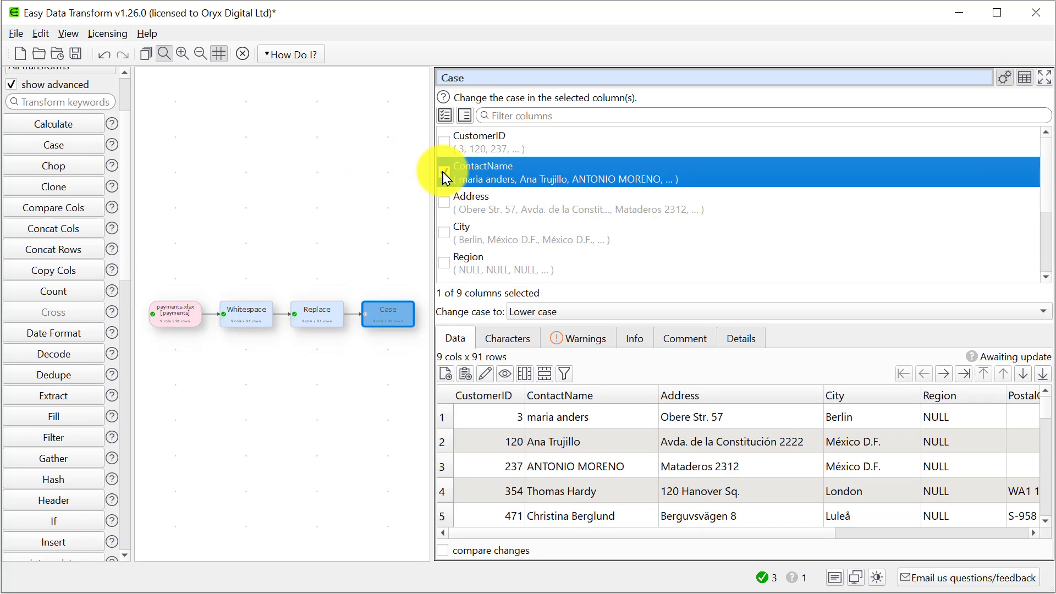
{"action": "left_click", "coordinate": [531, 311]}
{"action": "left_click", "coordinate": [533, 350]}
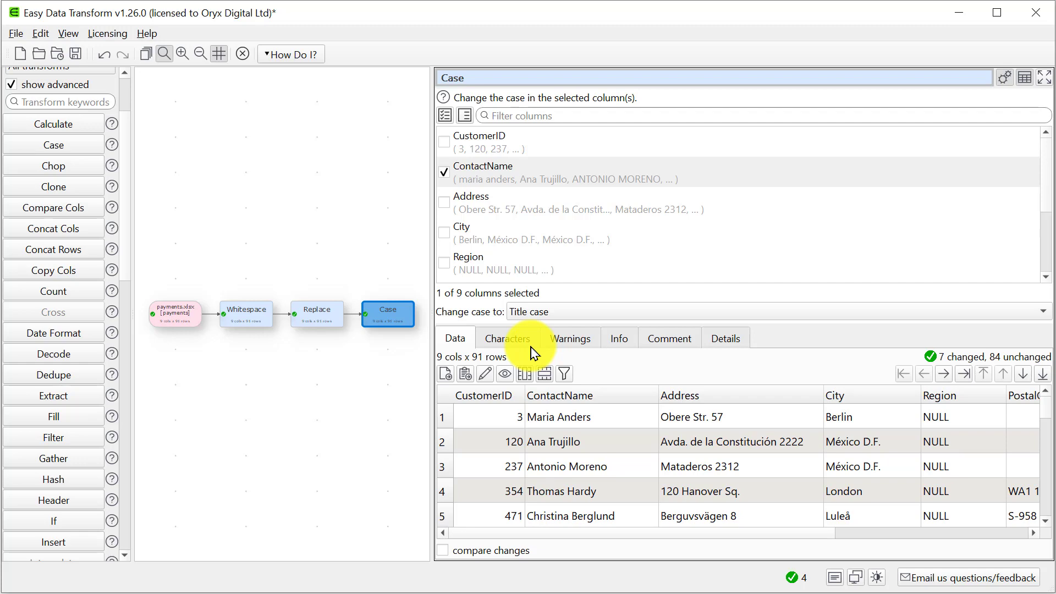
Step: Add another Replace transform after Case that replaces the text NULL in the Region column with nothing
{"action": "scroll", "coordinate": [121, 482], "scroll_direction": "down", "scroll_amount": 8}
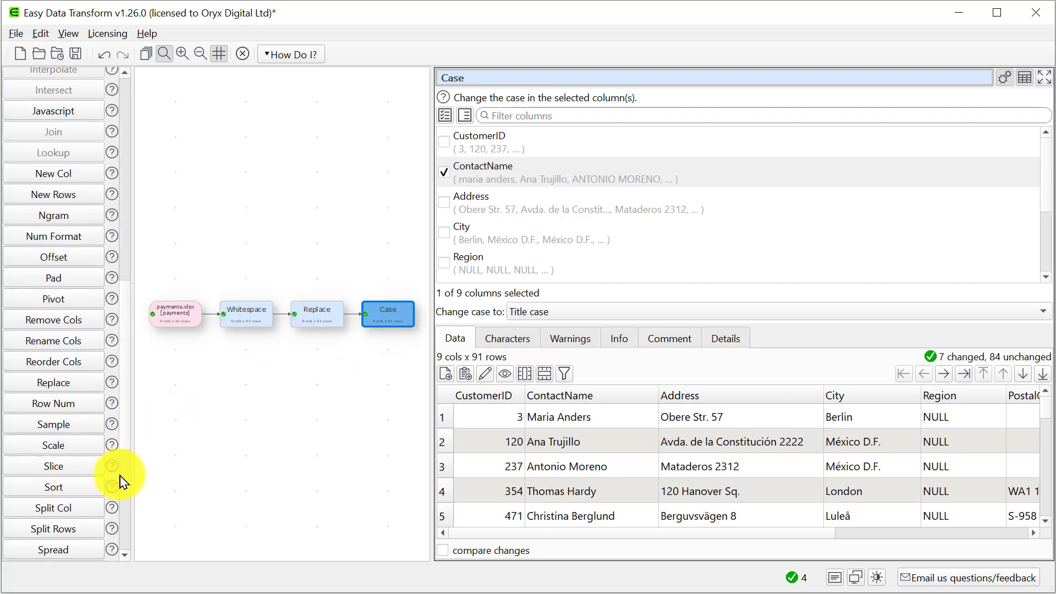
{"action": "left_click", "coordinate": [66, 388]}
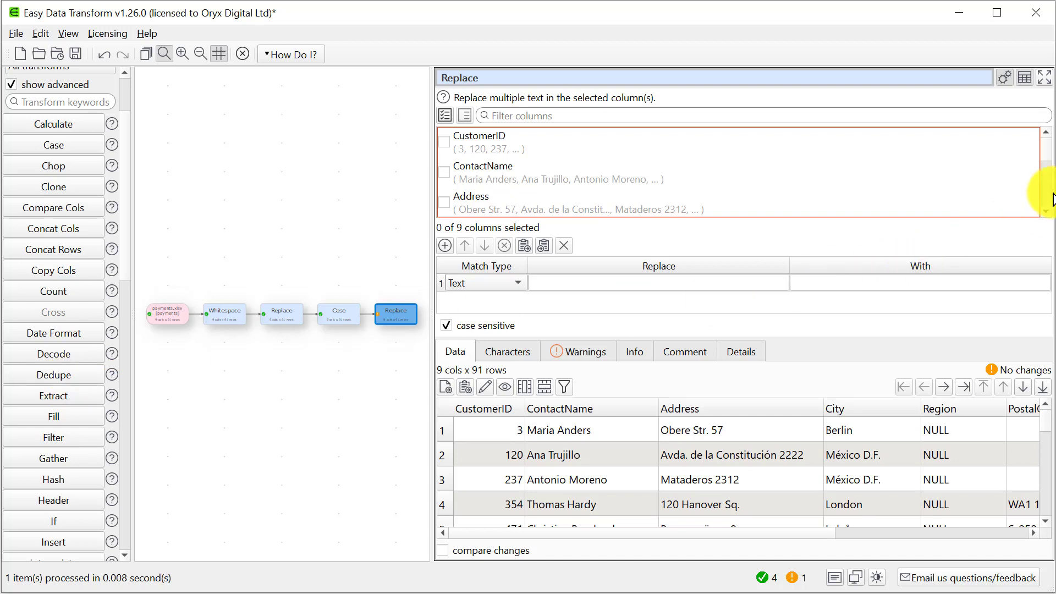
{"action": "scroll", "coordinate": [1048, 205], "scroll_direction": "down", "scroll_amount": 1}
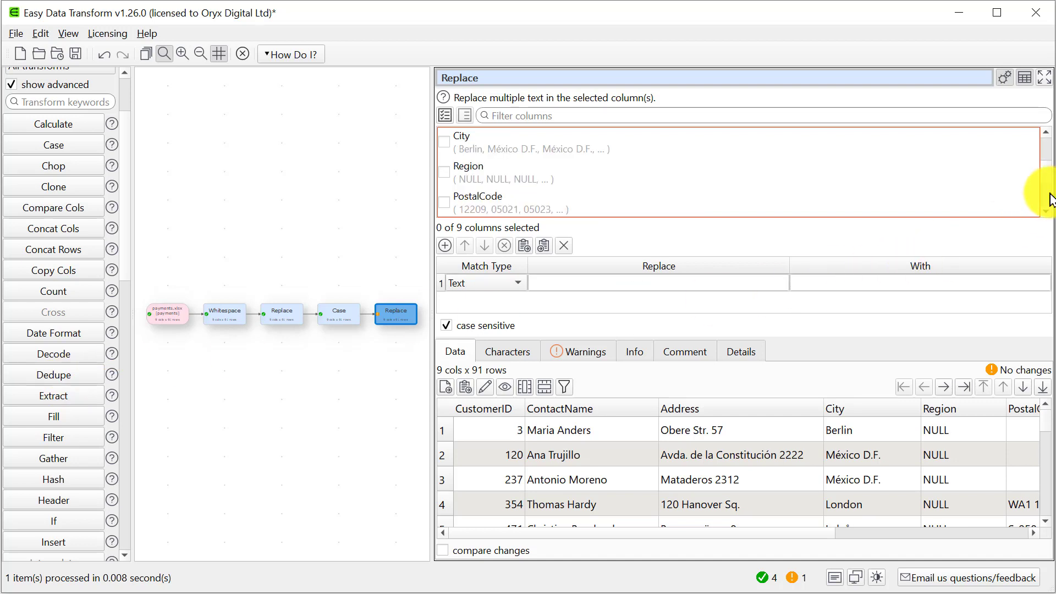
{"action": "left_click", "coordinate": [444, 172]}
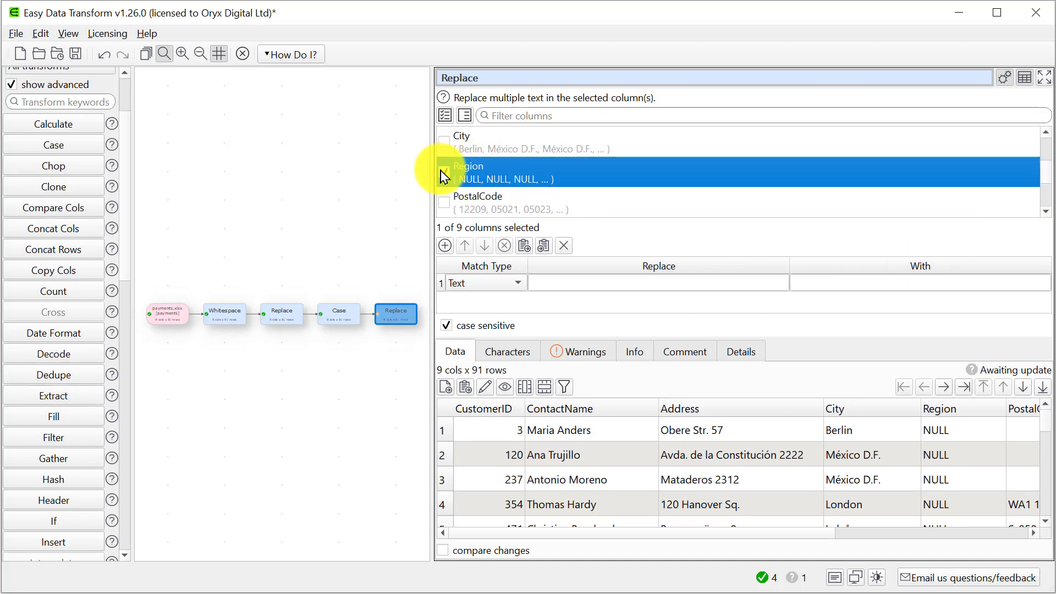
{"action": "left_click", "coordinate": [553, 282]}
{"action": "type", "text": "NULL"}
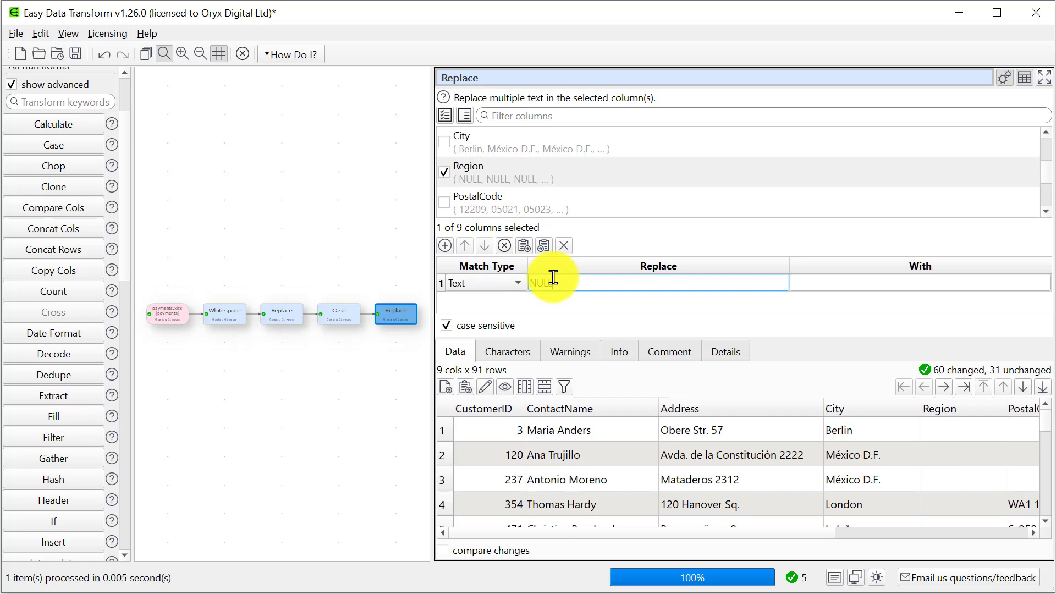
{"action": "left_click", "coordinate": [980, 532]}
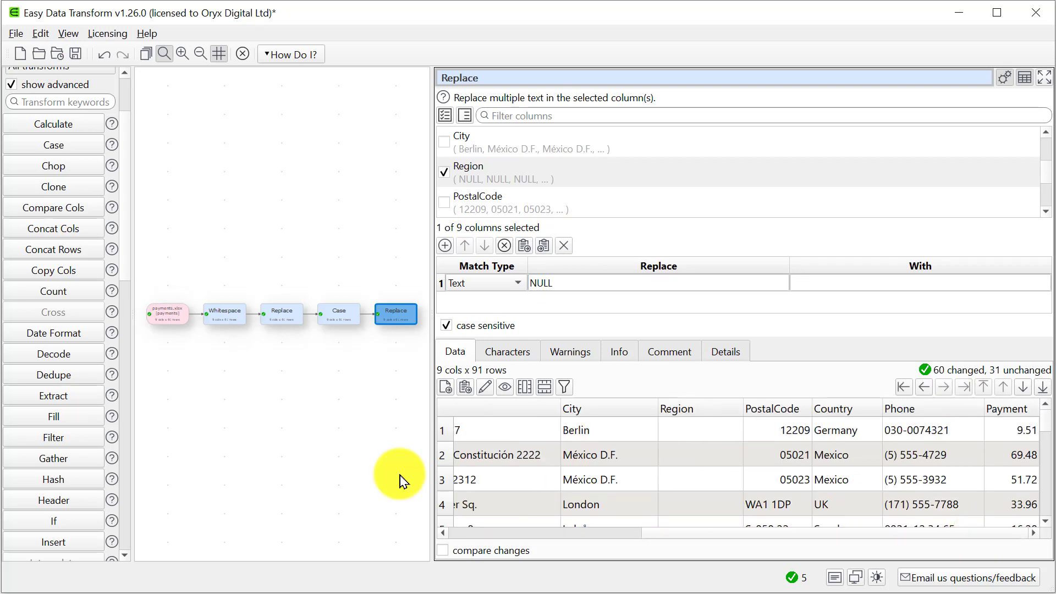
Step: Add another Replace transform at the end of the chain that replaces the text "(" in the Phone column with nothing
{"action": "scroll", "coordinate": [126, 498], "scroll_direction": "down", "scroll_amount": 8}
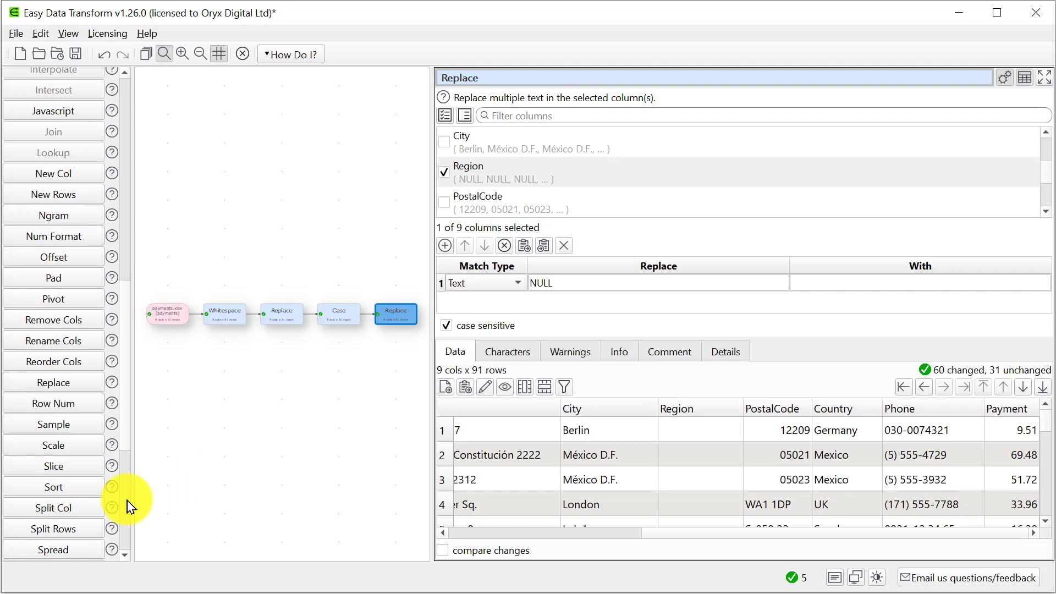
{"action": "left_click", "coordinate": [69, 384]}
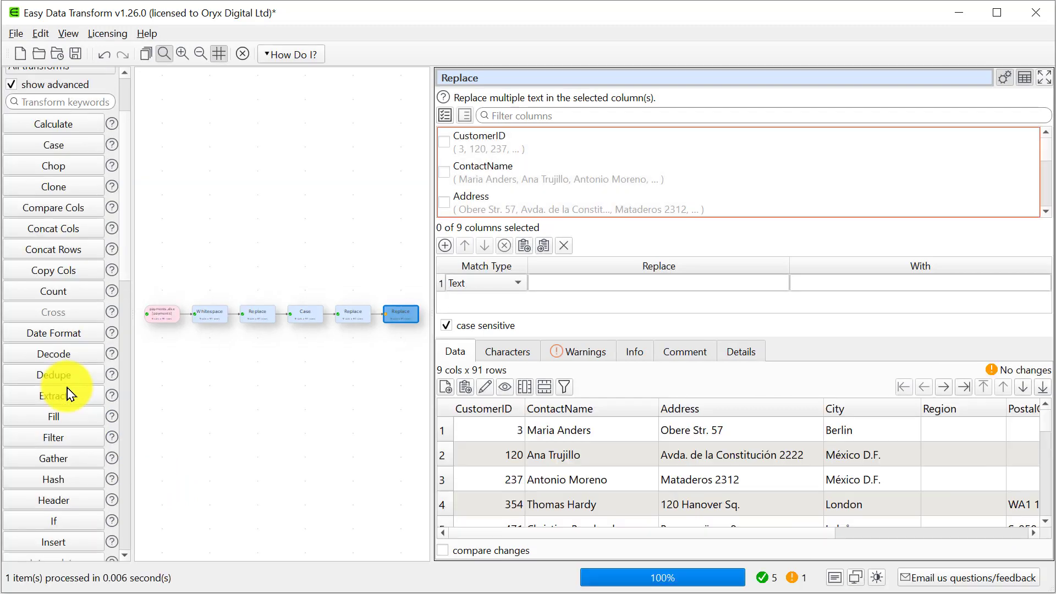
{"action": "left_click", "coordinate": [1047, 190]}
{"action": "left_click", "coordinate": [1048, 200]}
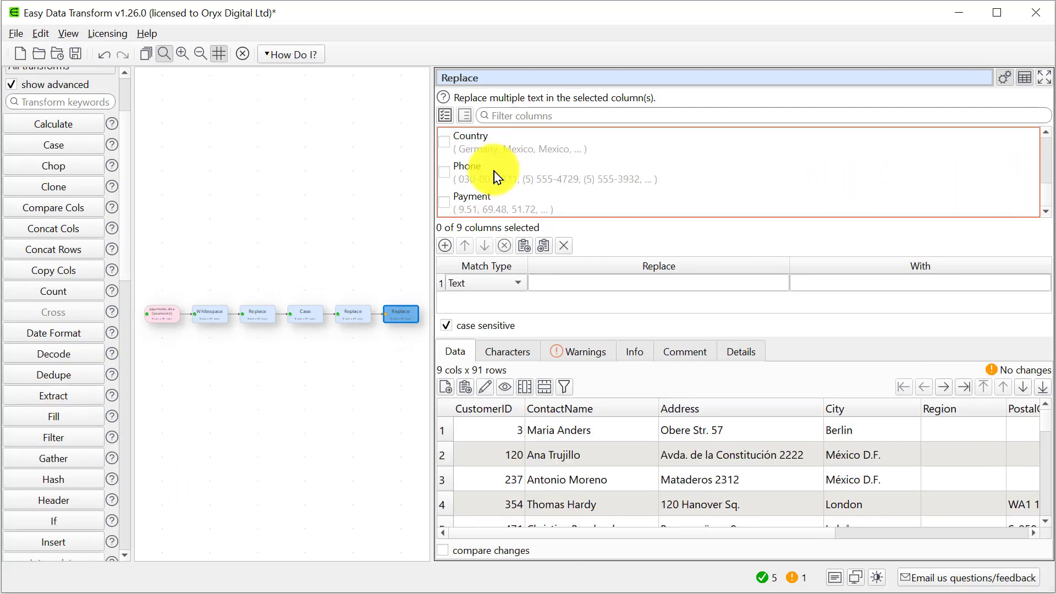
{"action": "left_click", "coordinate": [444, 172]}
{"action": "left_click", "coordinate": [537, 283]}
{"action": "type", "text": "("}
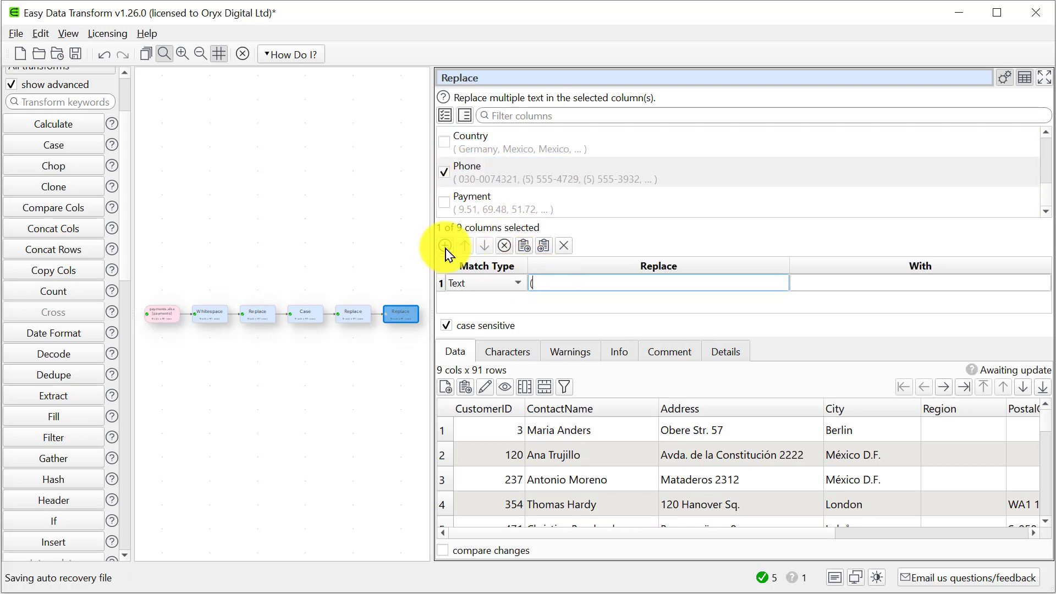
Step: Add three more text rules to the Phone Replace transform, replacing ")", "." and "-" with nothing
{"action": "left_click", "coordinate": [445, 245]}
{"action": "left_click", "coordinate": [566, 300]}
{"action": "type", "text": ")"}
{"action": "left_click", "coordinate": [445, 244]}
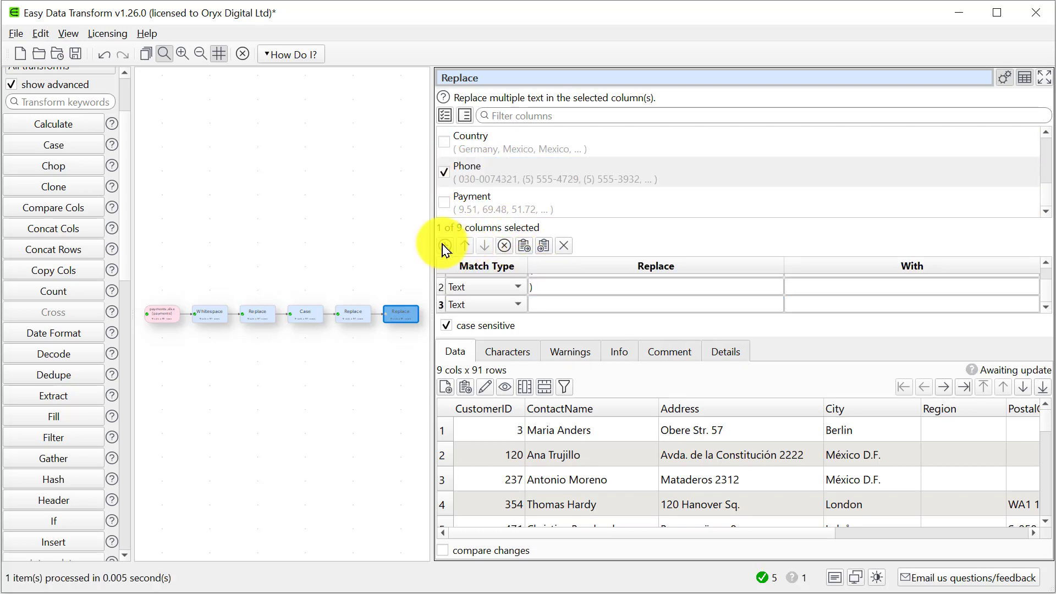
{"action": "left_click", "coordinate": [547, 302]}
{"action": "type", "text": "."}
{"action": "left_click", "coordinate": [445, 245]}
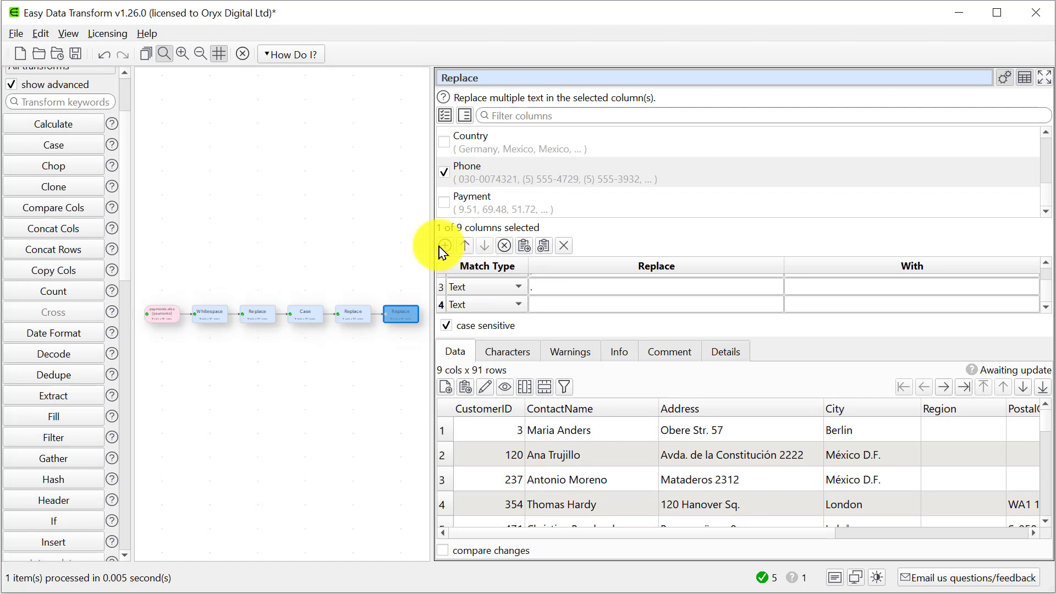
{"action": "left_click", "coordinate": [542, 298]}
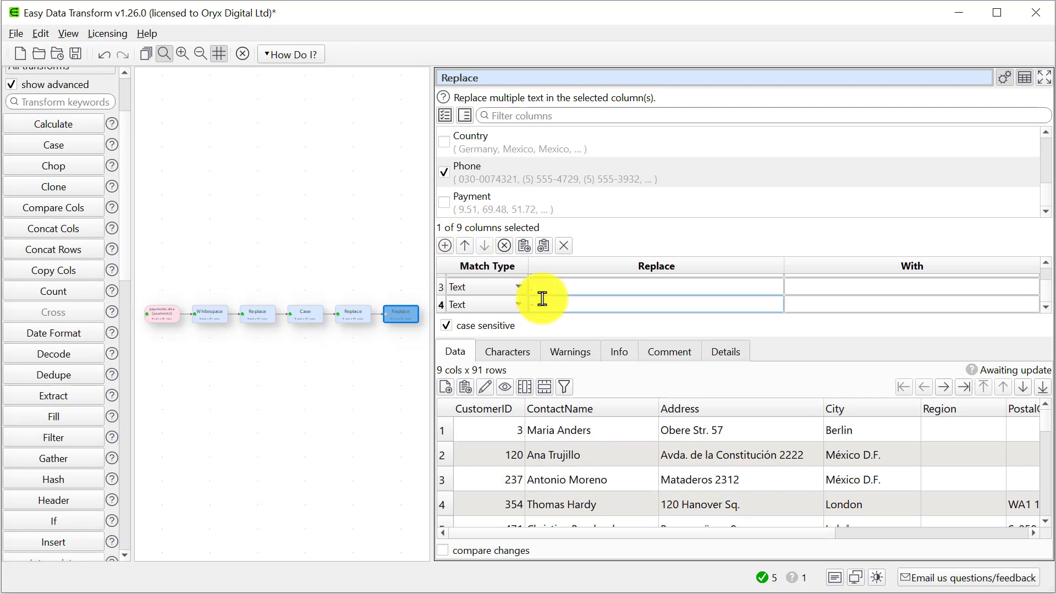
{"action": "type", "text": "-"}
{"action": "left_click", "coordinate": [977, 532]}
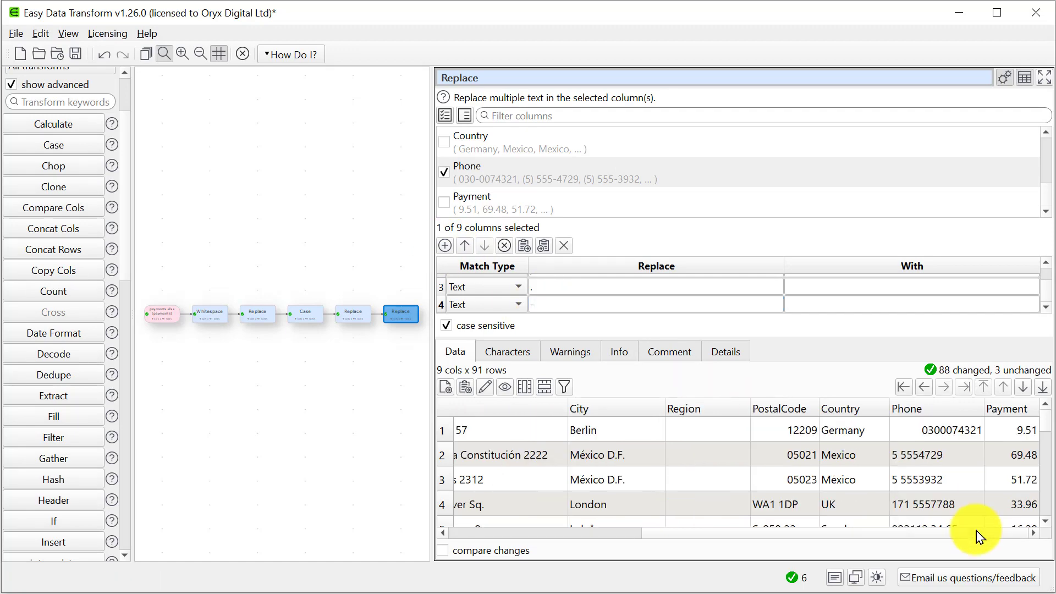
{"action": "left_click", "coordinate": [483, 306]}
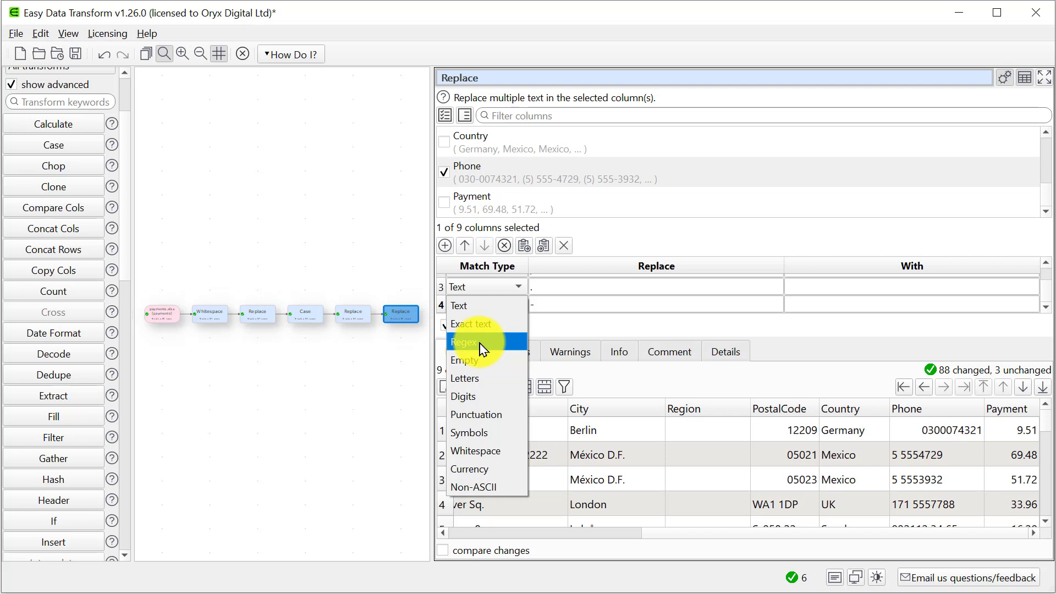
{"action": "left_click", "coordinate": [595, 380]}
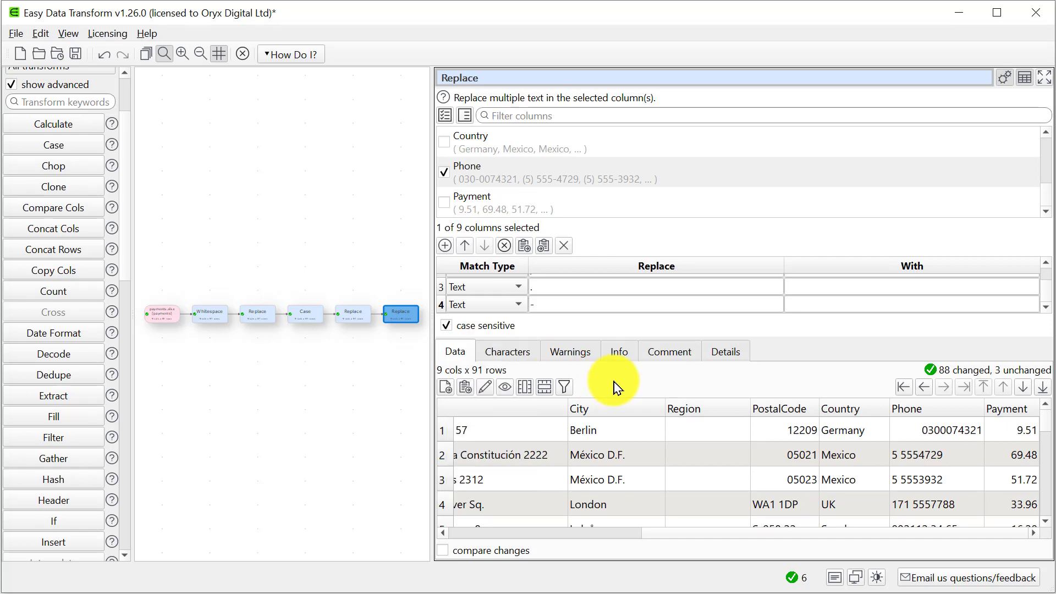
Step: Examine the value frequencies and metrics of each column from CustomerID through Phone in the Column Values window, then close it
{"action": "left_click", "coordinate": [526, 388]}
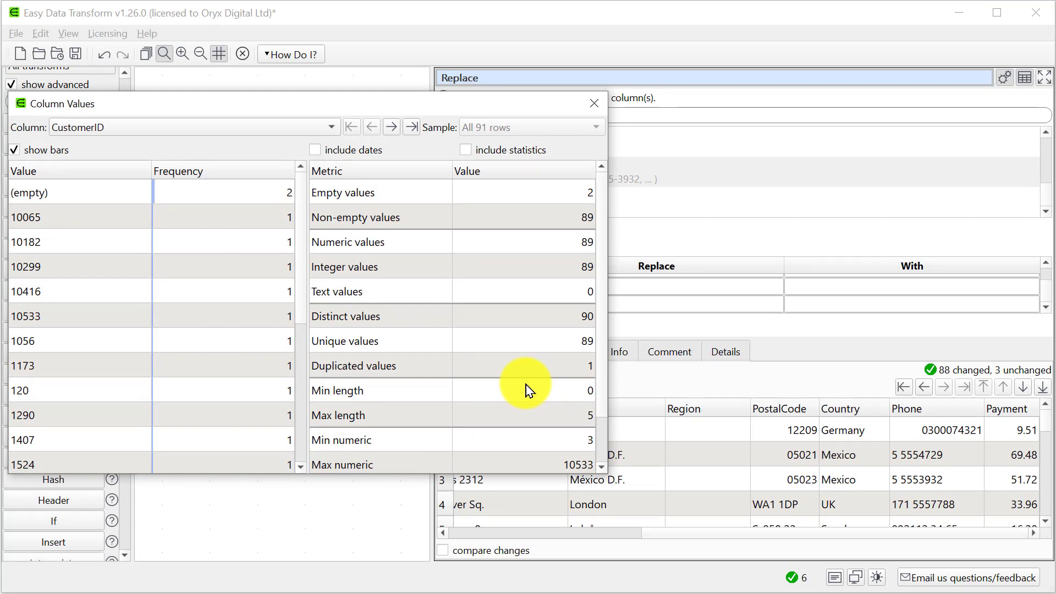
{"action": "left_click", "coordinate": [391, 129]}
{"action": "left_click", "coordinate": [391, 128]}
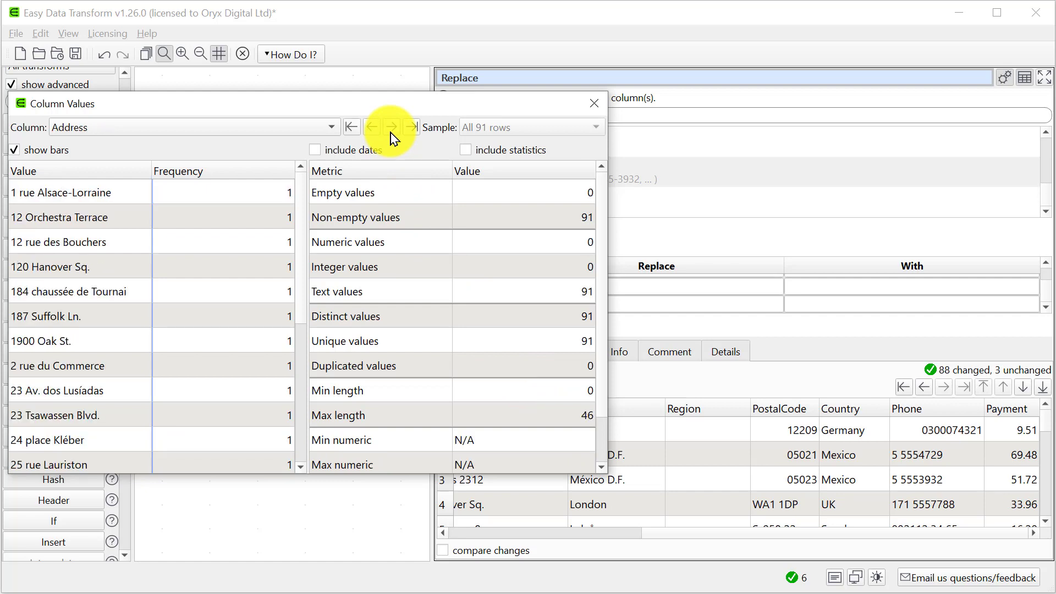
{"action": "left_click", "coordinate": [391, 127]}
{"action": "left_click", "coordinate": [392, 130]}
{"action": "left_click", "coordinate": [392, 130]}
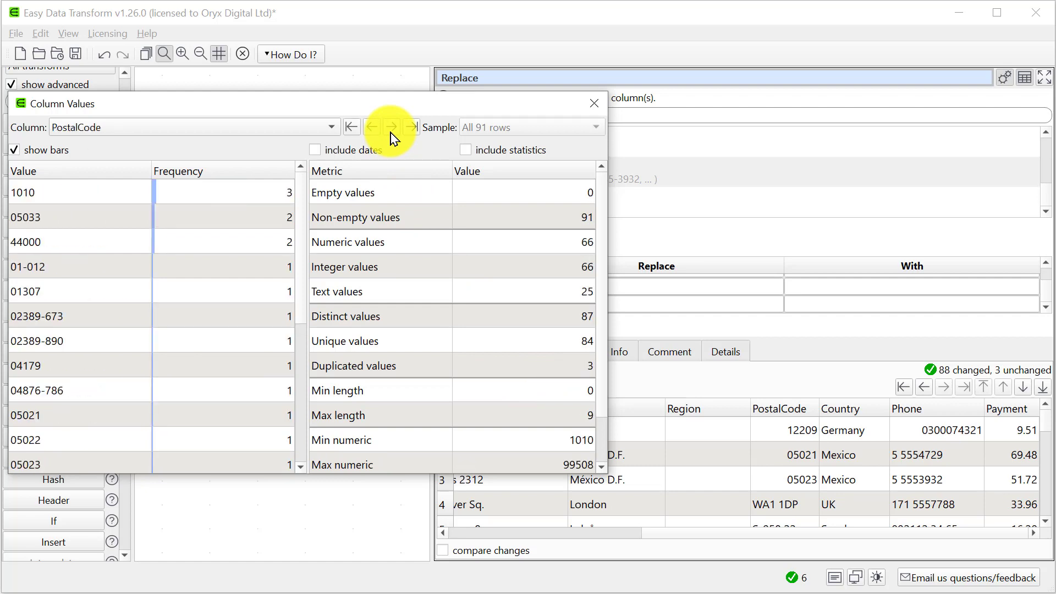
{"action": "left_click", "coordinate": [391, 128]}
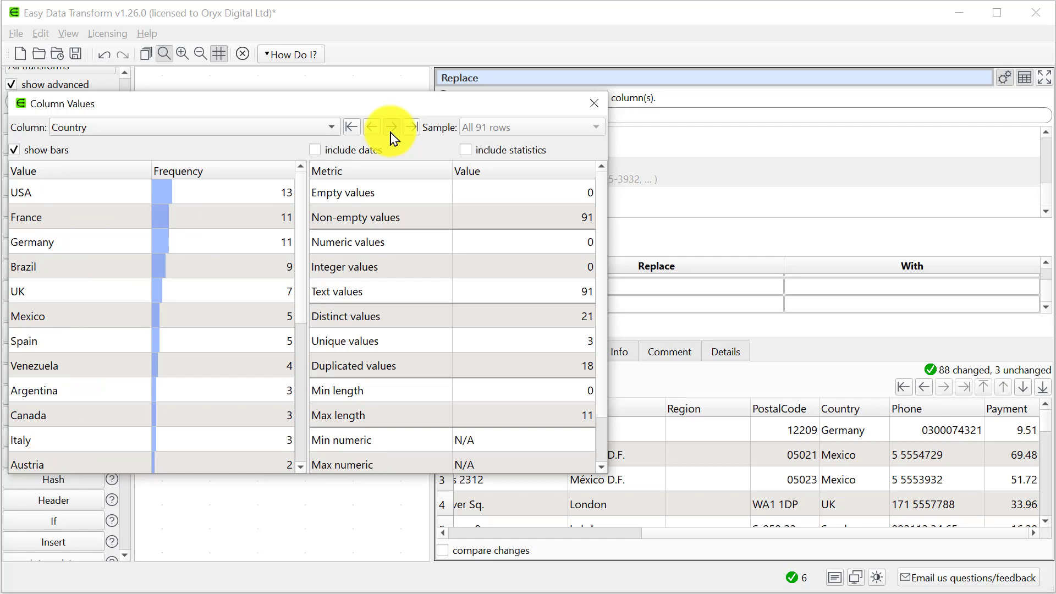
{"action": "left_click", "coordinate": [392, 128]}
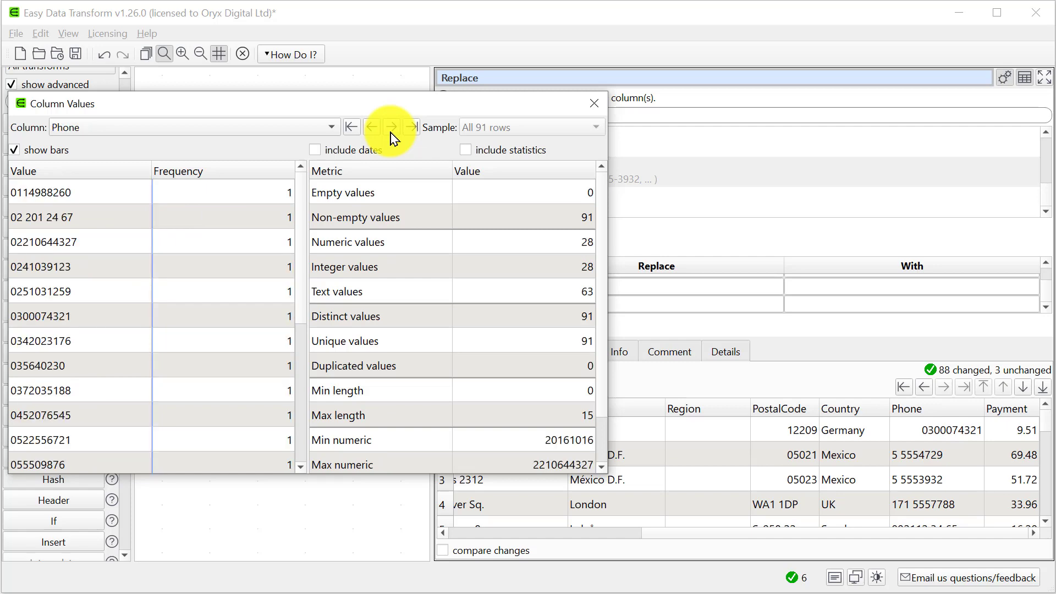
{"action": "left_click", "coordinate": [594, 104]}
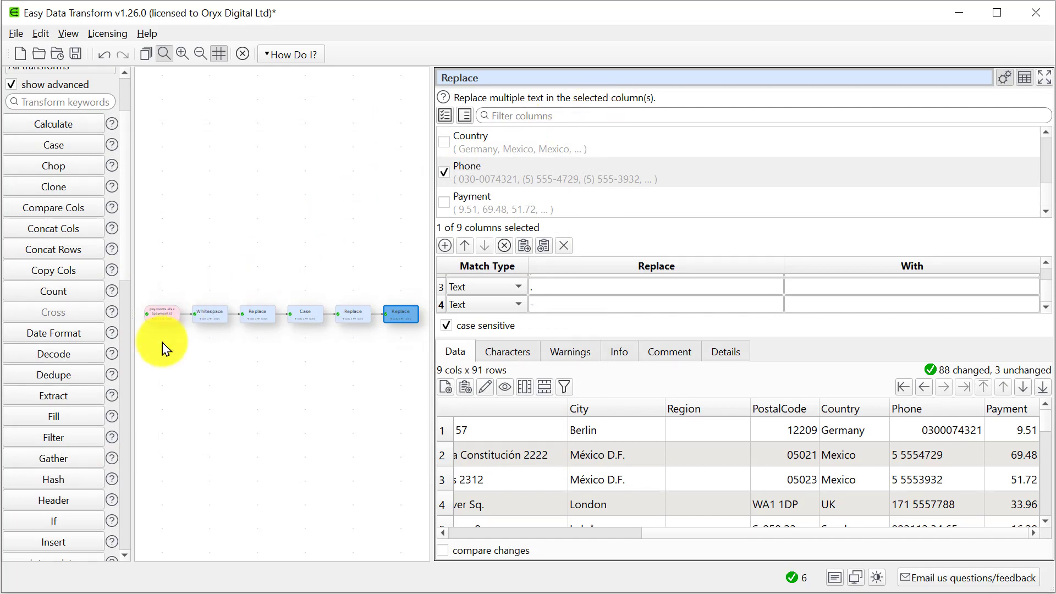
Step: Add a Filter transform after the last Replace that removes rows where CustomerID is empty
{"action": "left_click", "coordinate": [62, 442]}
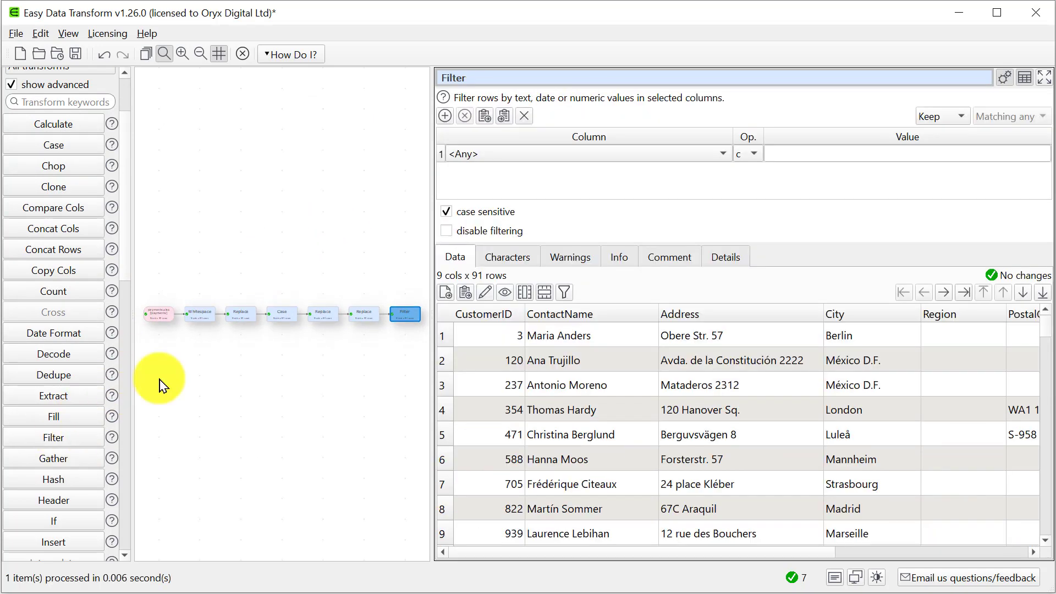
{"action": "left_click", "coordinate": [523, 161]}
{"action": "left_click", "coordinate": [522, 190]}
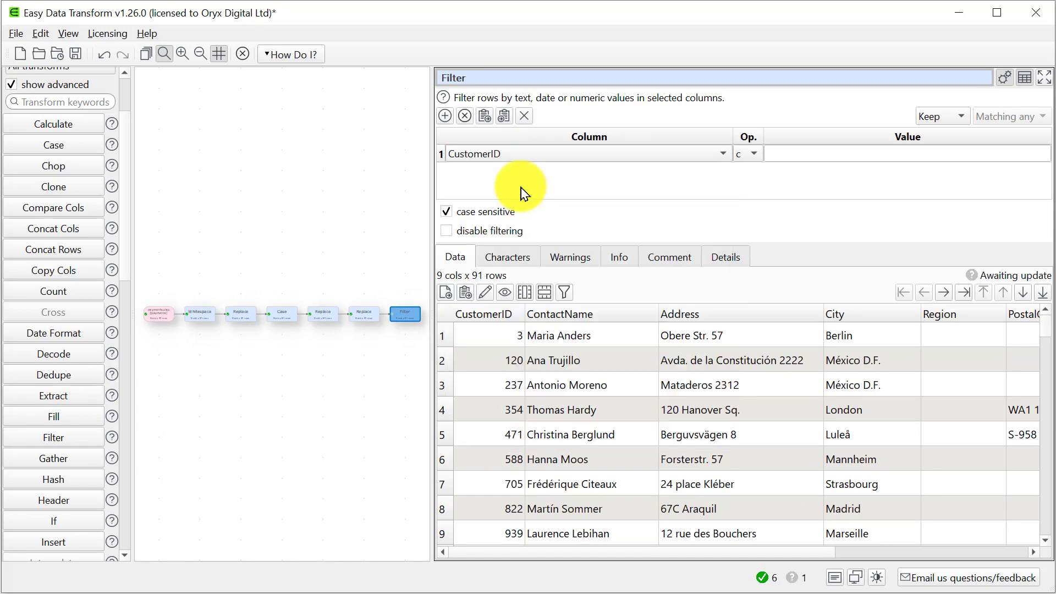
{"action": "left_click", "coordinate": [744, 154]}
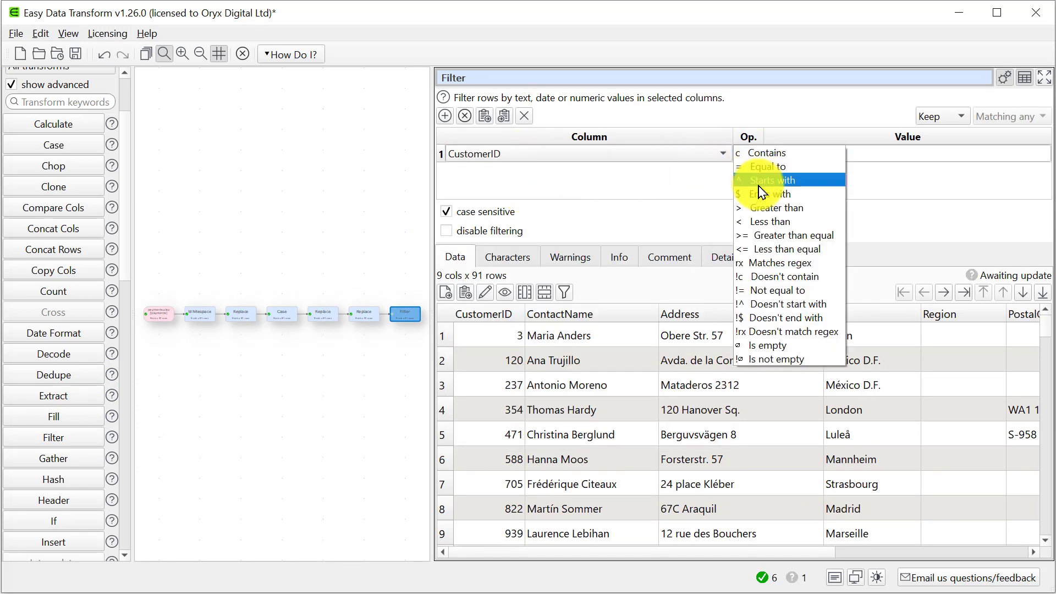
{"action": "left_click", "coordinate": [798, 347]}
{"action": "left_click", "coordinate": [939, 117]}
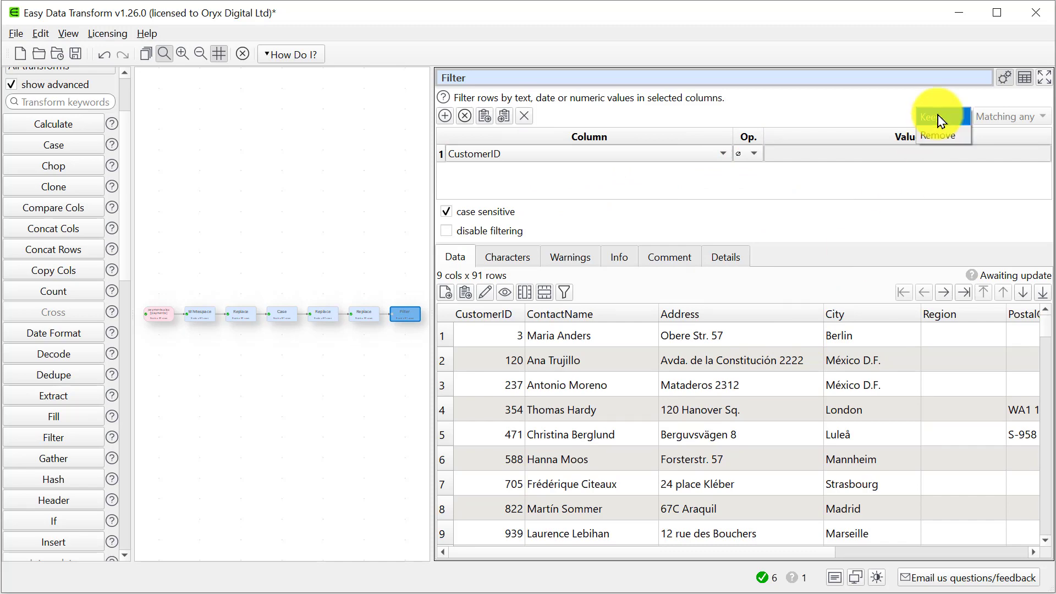
{"action": "left_click", "coordinate": [940, 135]}
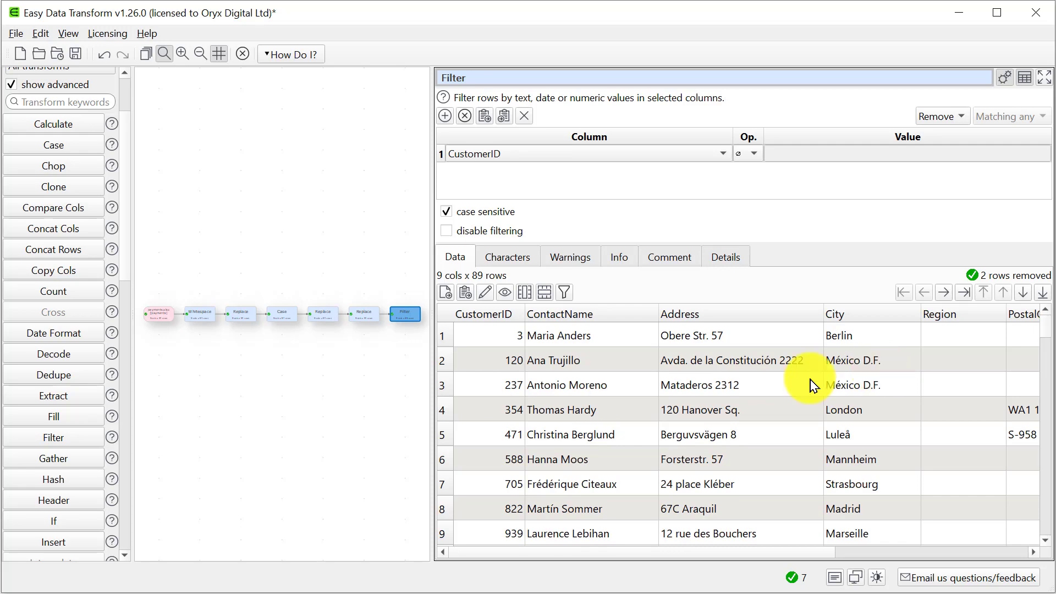
Step: Output the filtered data to a delimited text file named cleaned.csv in the cleaning folder
{"action": "left_click", "coordinate": [130, 542]}
{"action": "left_click", "coordinate": [130, 544]}
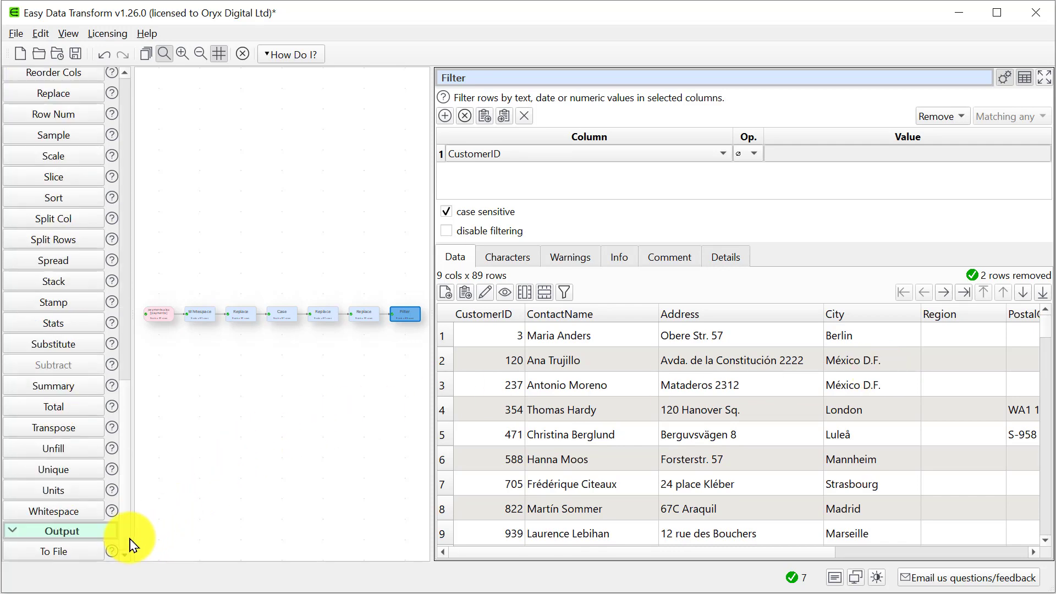
{"action": "left_click", "coordinate": [70, 551]}
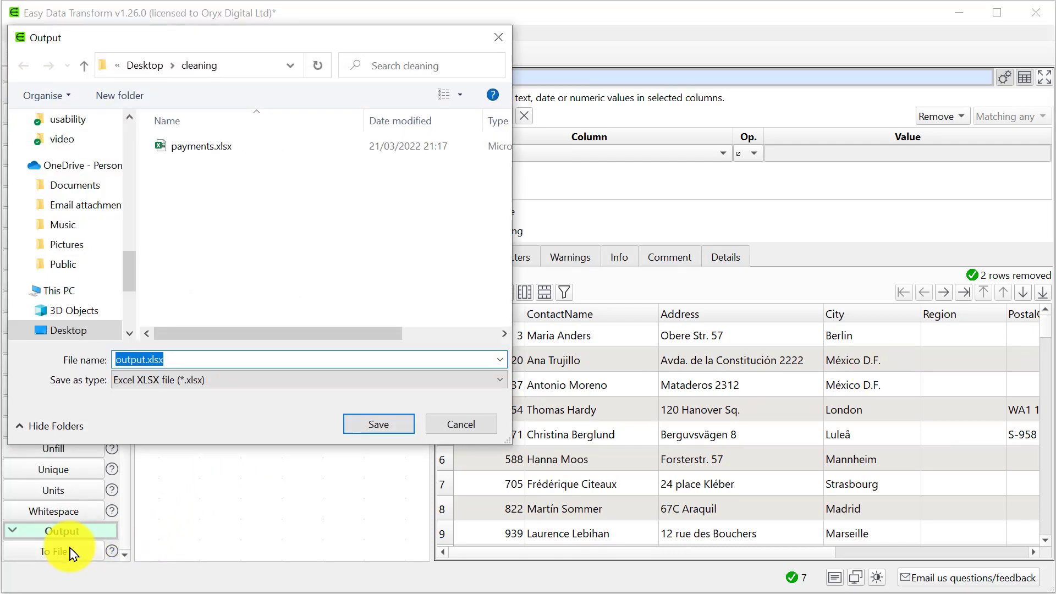
{"action": "left_click", "coordinate": [237, 381]}
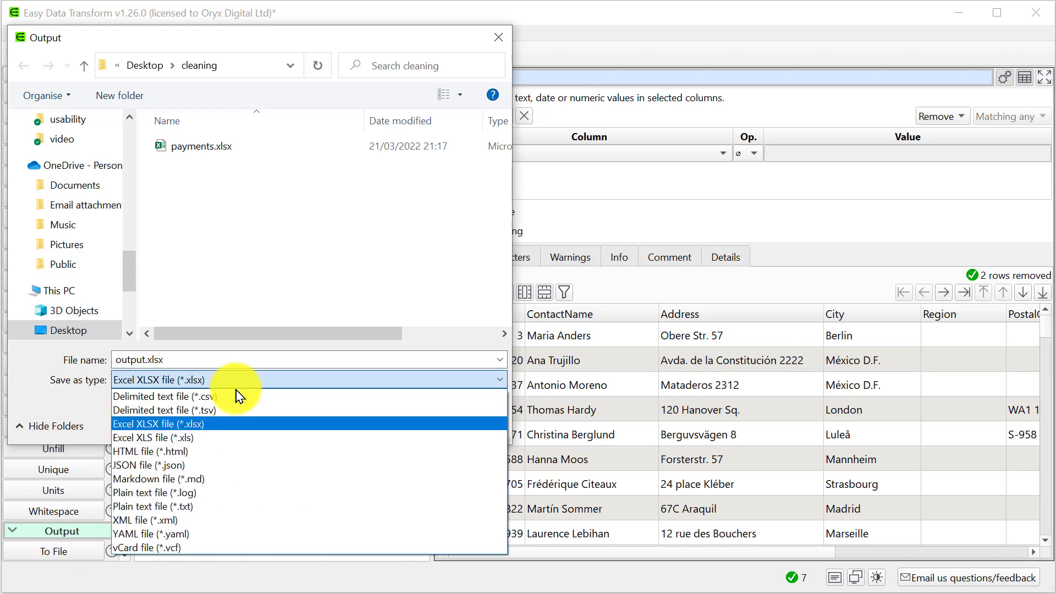
{"action": "left_click", "coordinate": [237, 396]}
{"action": "double_click", "coordinate": [239, 362]}
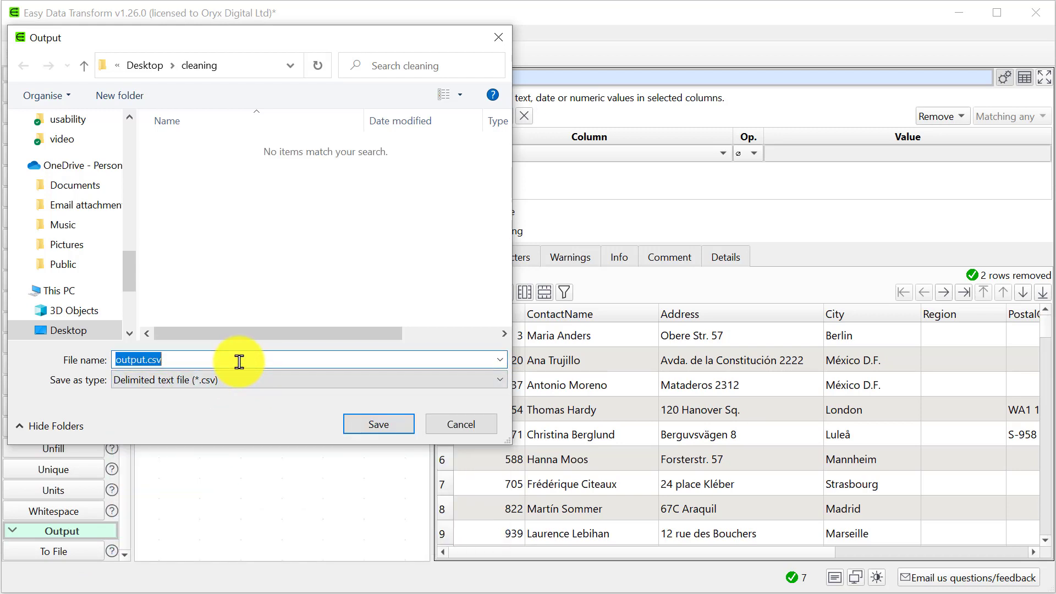
{"action": "type", "text": "cleaned"}
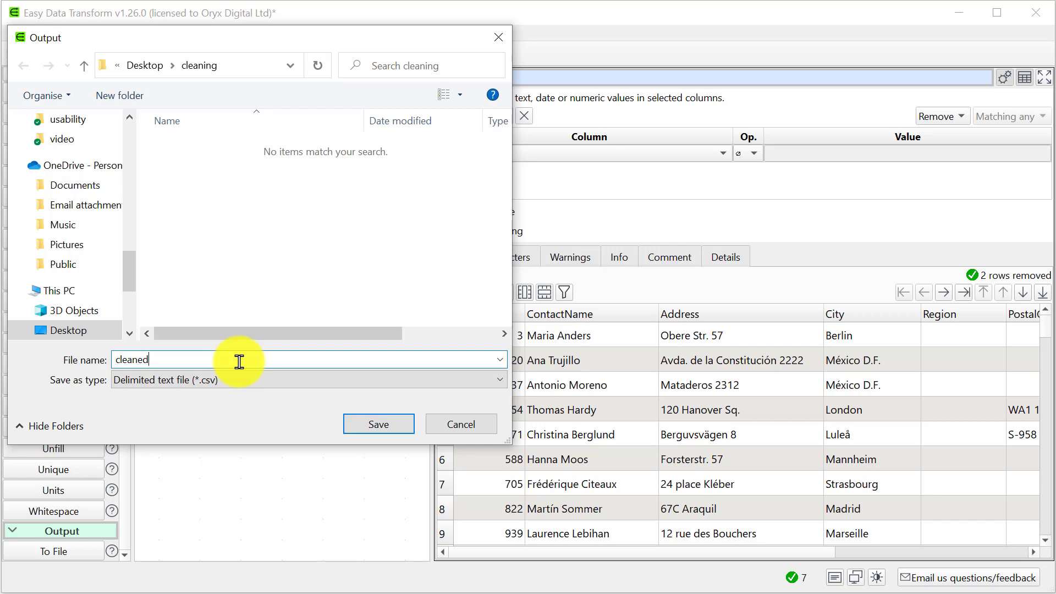
{"action": "key", "text": "Return"}
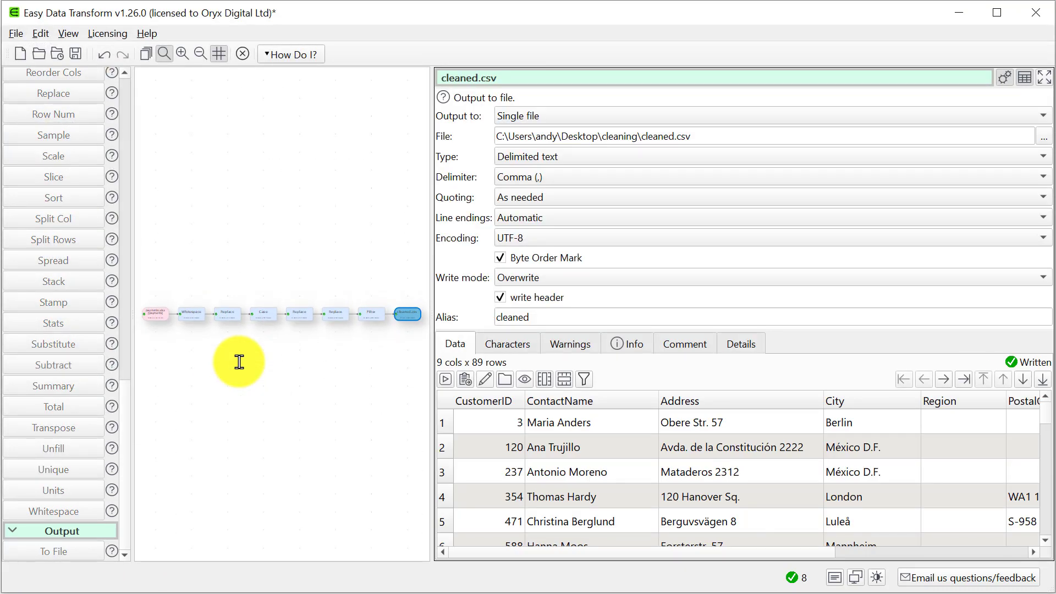
Step: Save the transform template document as clean.transform
{"action": "left_click", "coordinate": [75, 53]}
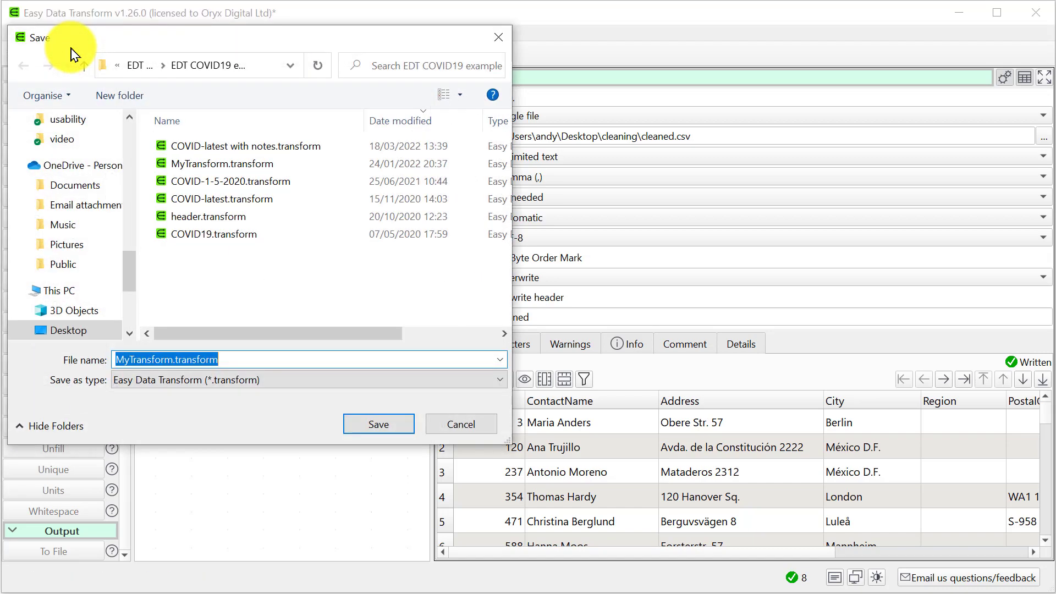
{"action": "type", "text": "clean"}
{"action": "key", "text": "Return"}
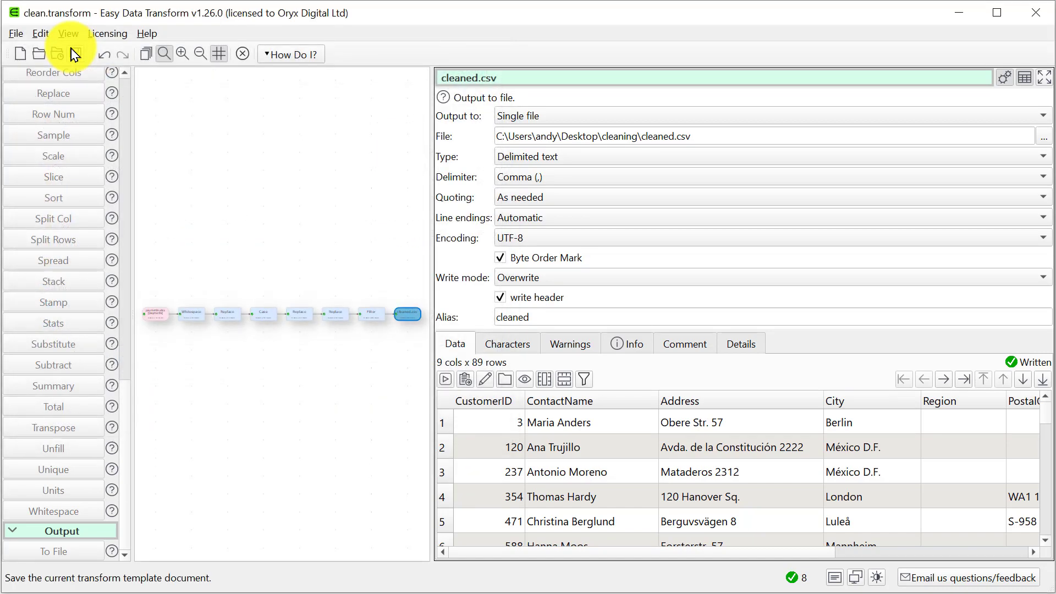